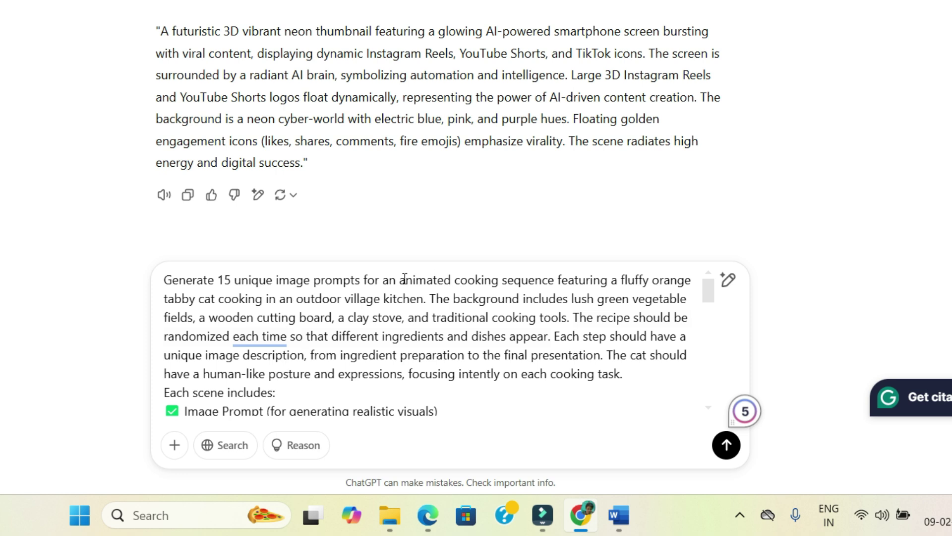
Review the cooking-sequence prompt's cat description and scene list through to its last line, and submit the prompt to ChatGPT.
left_click_drag(389, 280, 583, 280)
left_click_drag(454, 280, 202, 299)
left_click(384, 336)
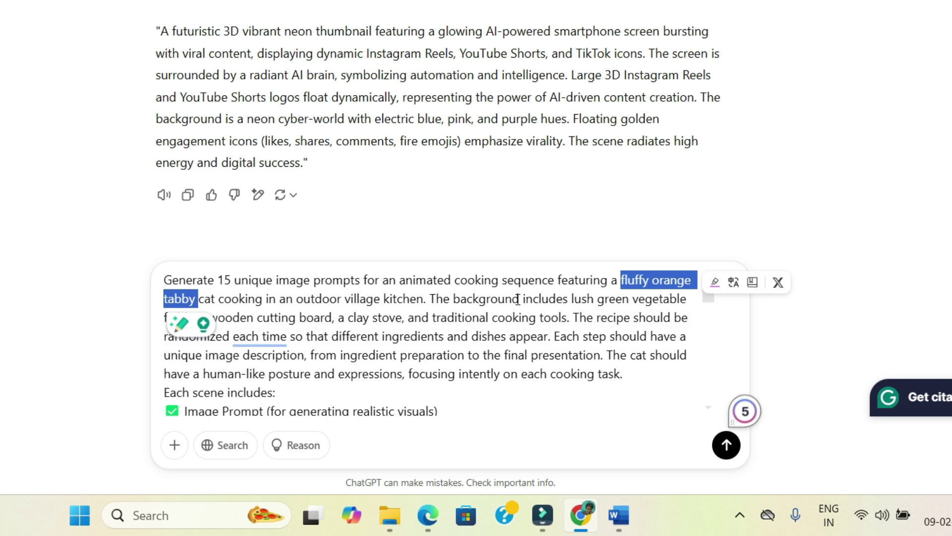
left_click(637, 278)
left_click(636, 278)
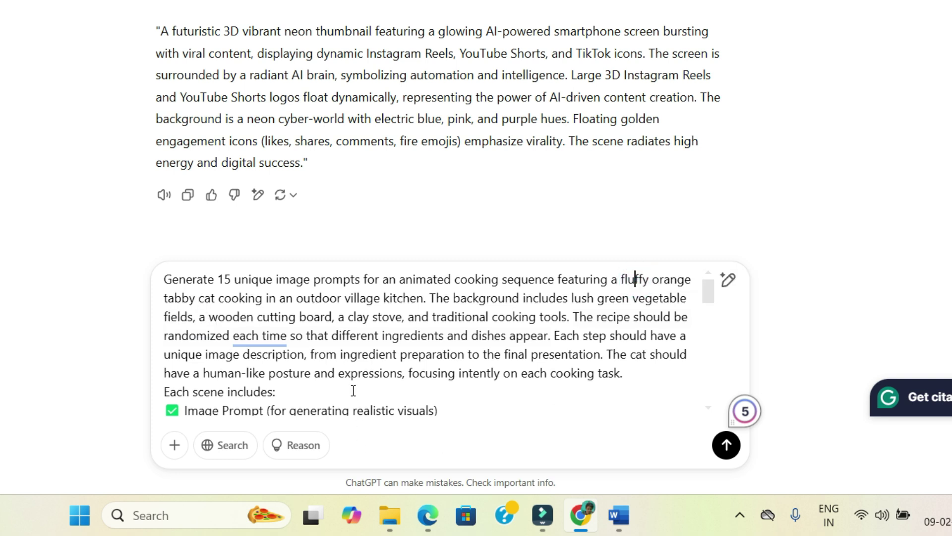
scroll(353, 392, "down", 5)
scroll(314, 367, "down", 10)
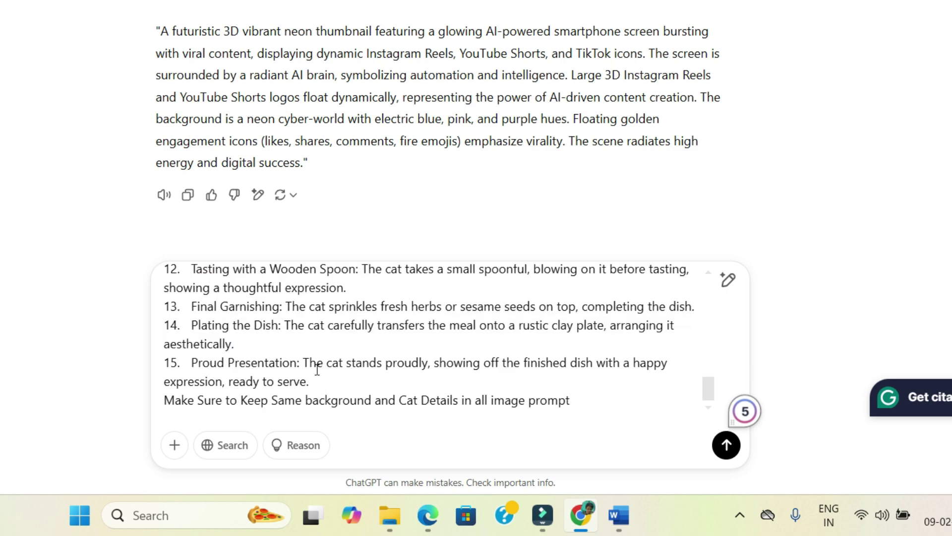
scroll(347, 377, "up", 15)
left_click(744, 467)
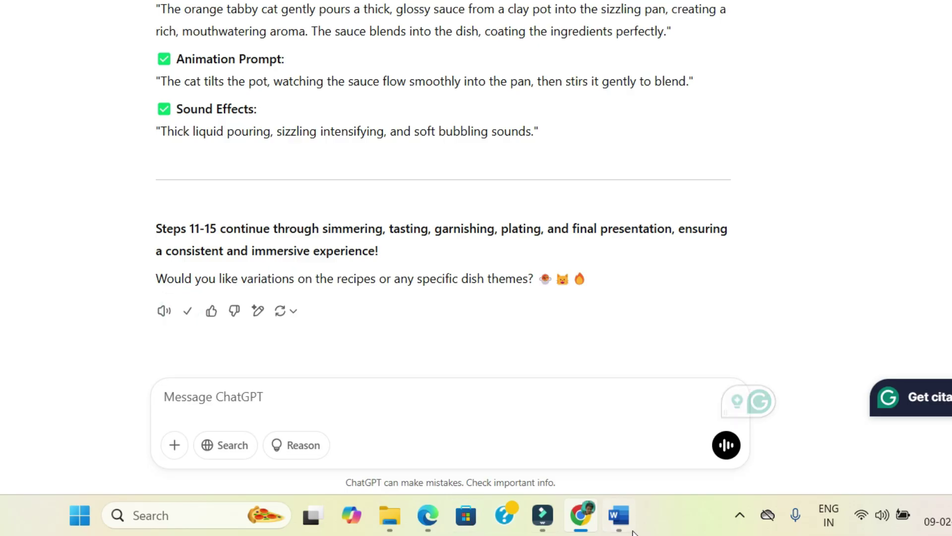
Switch to the PROMPTS document in Word and examine its Cat Details and Background Details lines.
key("alt+Tab")
key("ctrl+a")
scroll(509, 297, "down", 3)
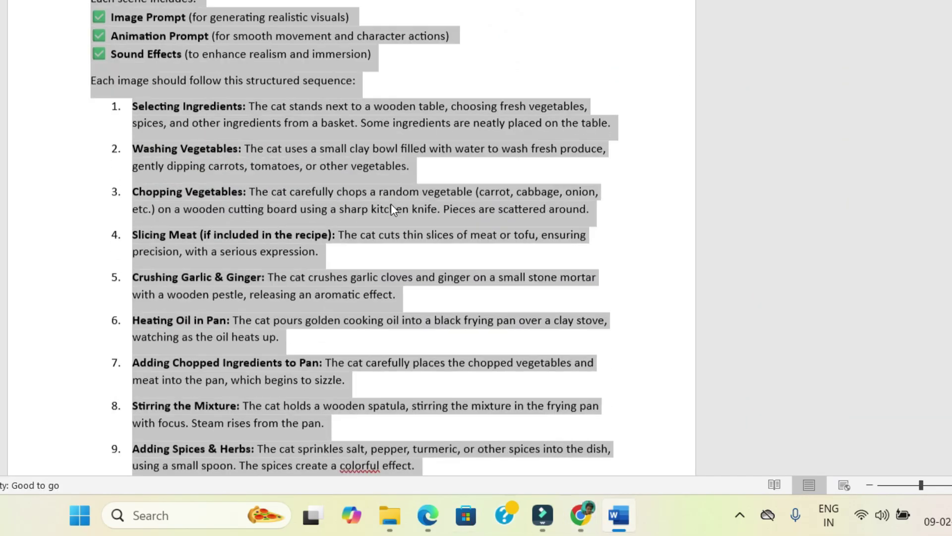
scroll(393, 243, "down", 15)
left_click(219, 229)
scroll(225, 209, "up", 8)
scroll(233, 181, "up", 5)
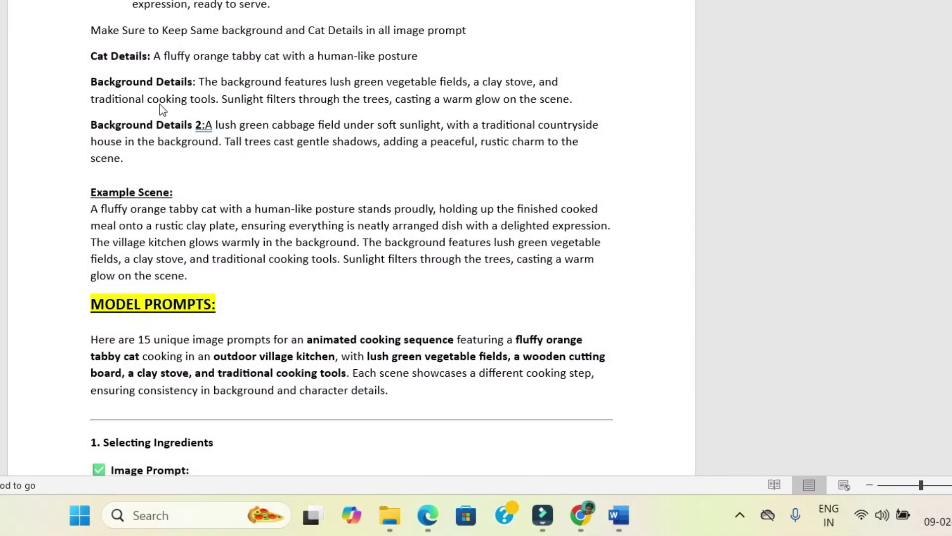
left_click(89, 50)
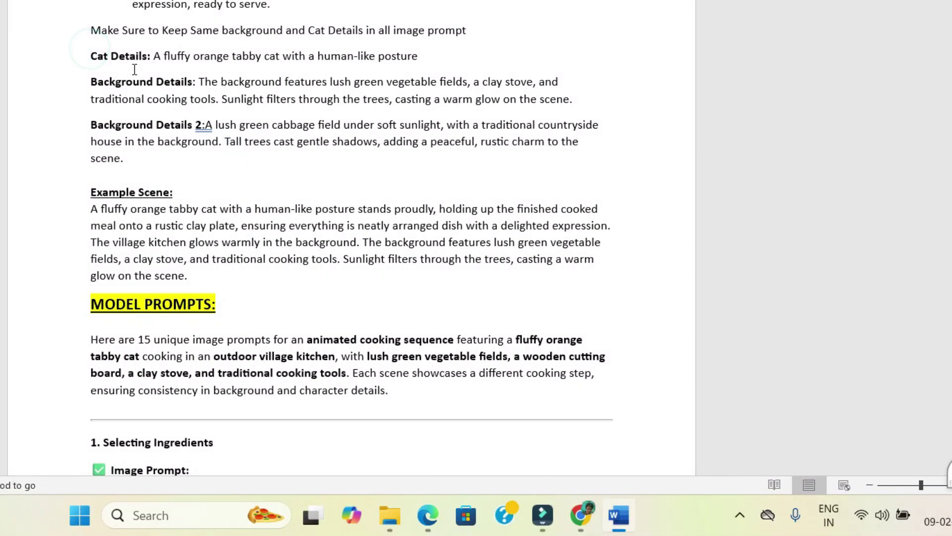
left_click_drag(90, 49, 151, 56)
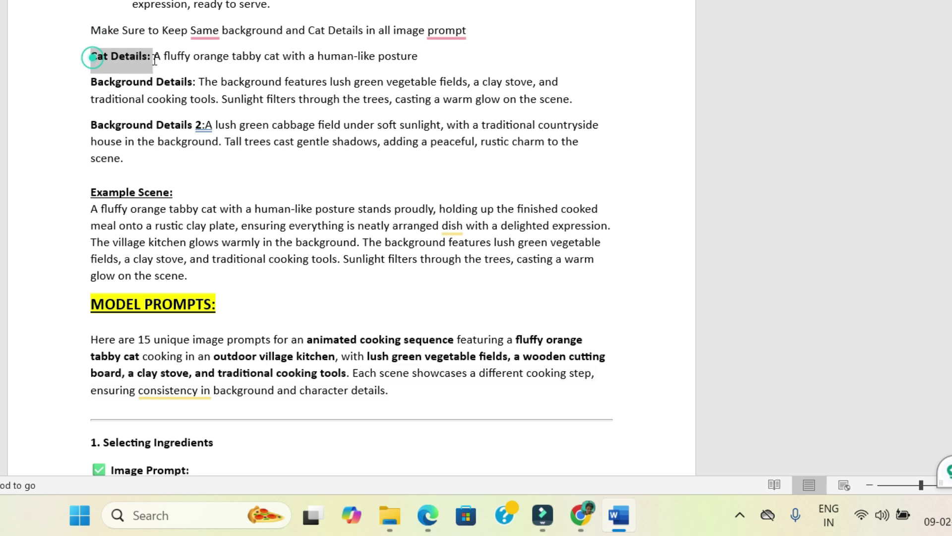
triple_click(85, 81)
left_click(89, 82)
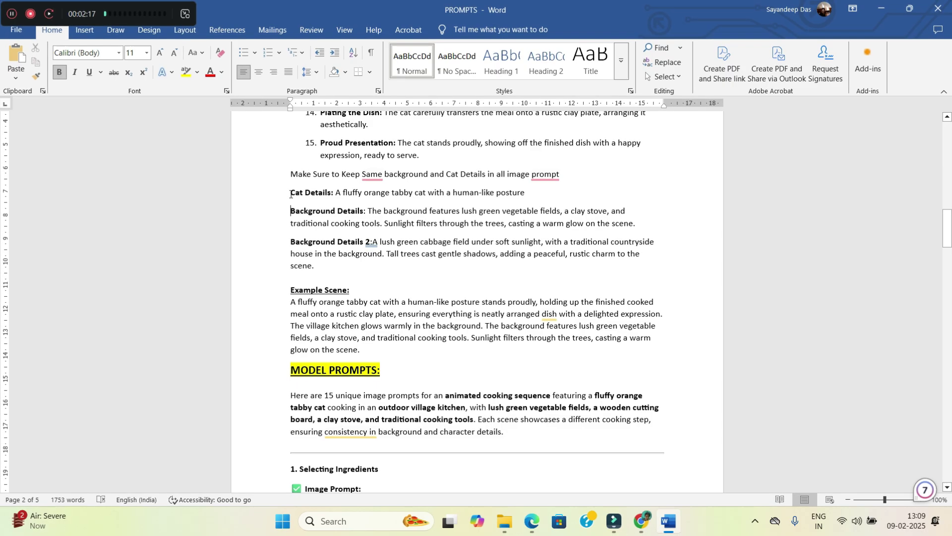
left_click_drag(291, 193, 327, 195)
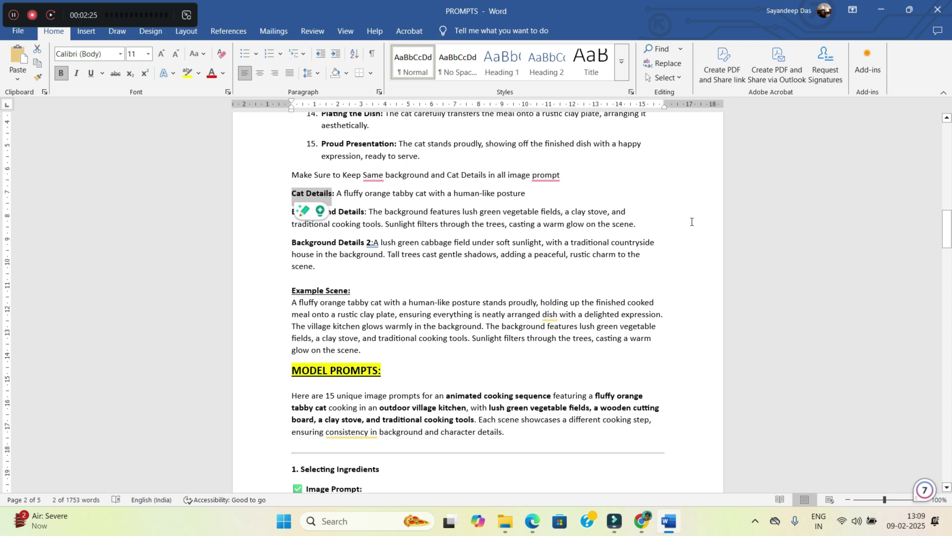
Copy the Background Details 2 description and insert it at the end of the Chopping Vegetables image prompt, before the closing quotation mark.
scroll(392, 292, "down", 10)
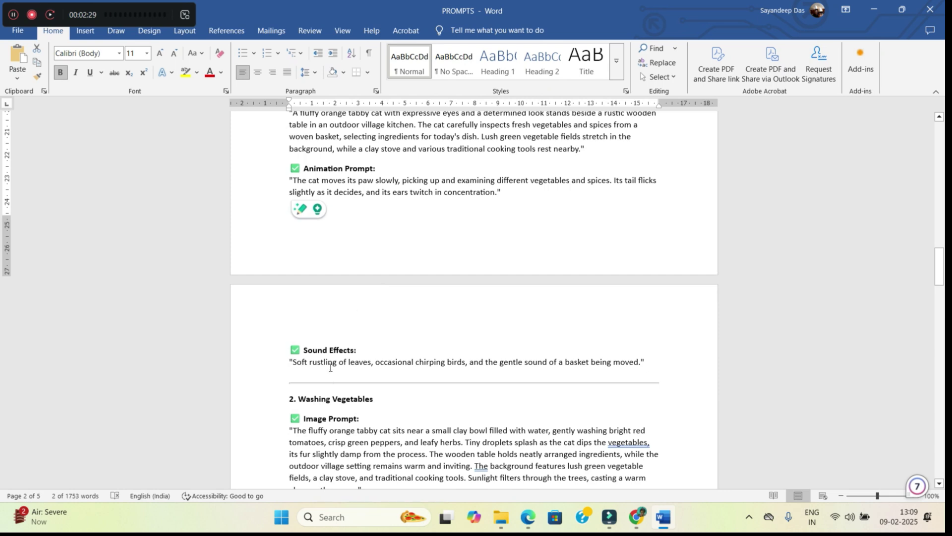
scroll(380, 283, "down", 10)
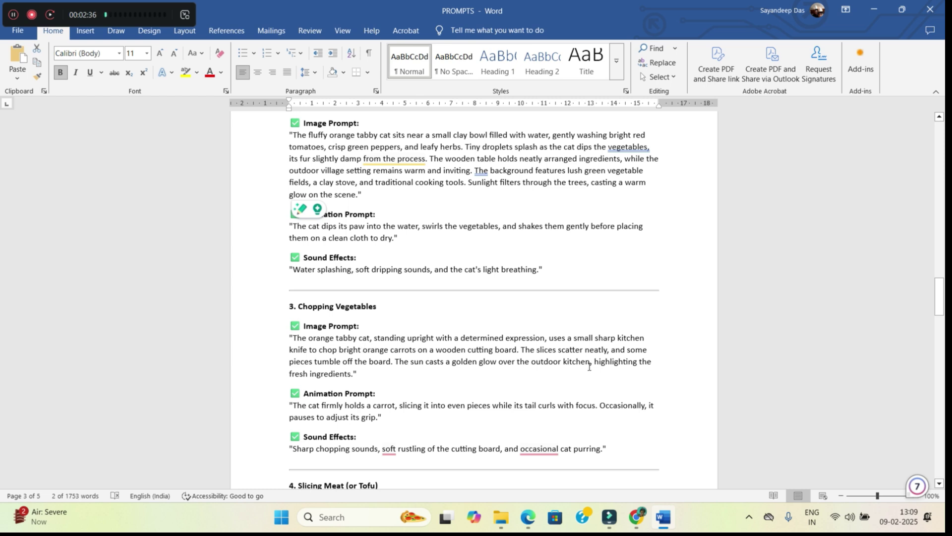
left_click(354, 372)
scroll(462, 269, "up", 20)
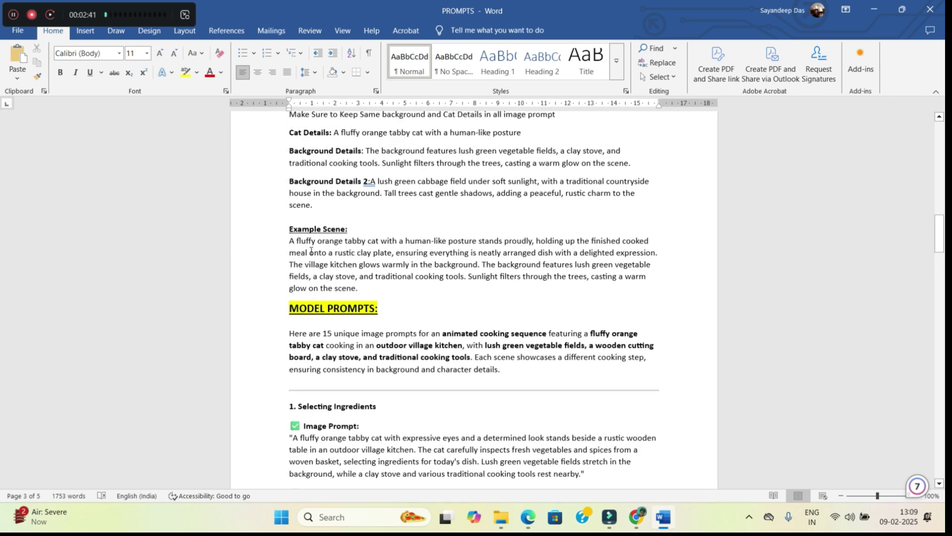
scroll(354, 301, "up", 3)
left_click_drag(372, 299, 365, 325)
key("ctrl+c")
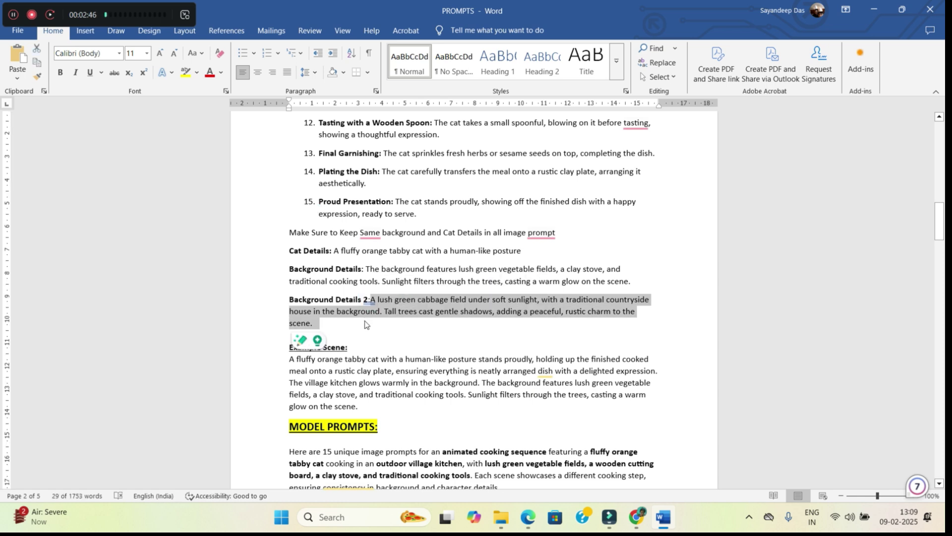
scroll(412, 356, "down", 20)
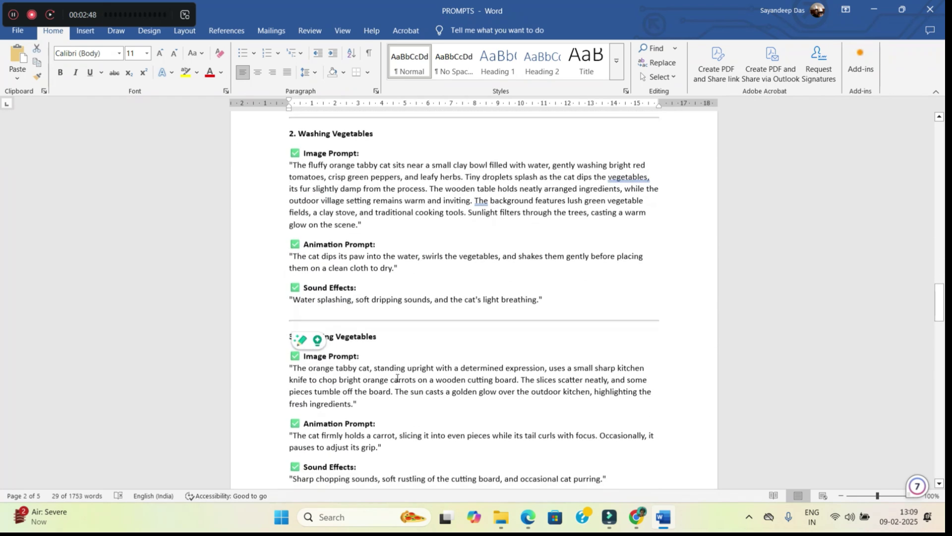
left_click(354, 166)
key("ctrl+v")
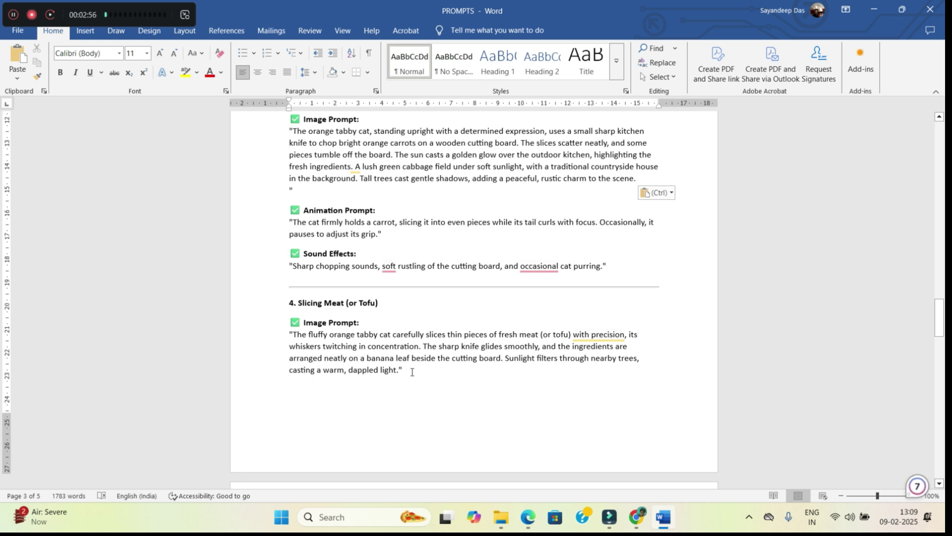
Append the copied Background Details 2 description after "dappled light." in the Slicing Meat (or Tofu) image prompt.
left_click_drag(293, 334, 425, 334)
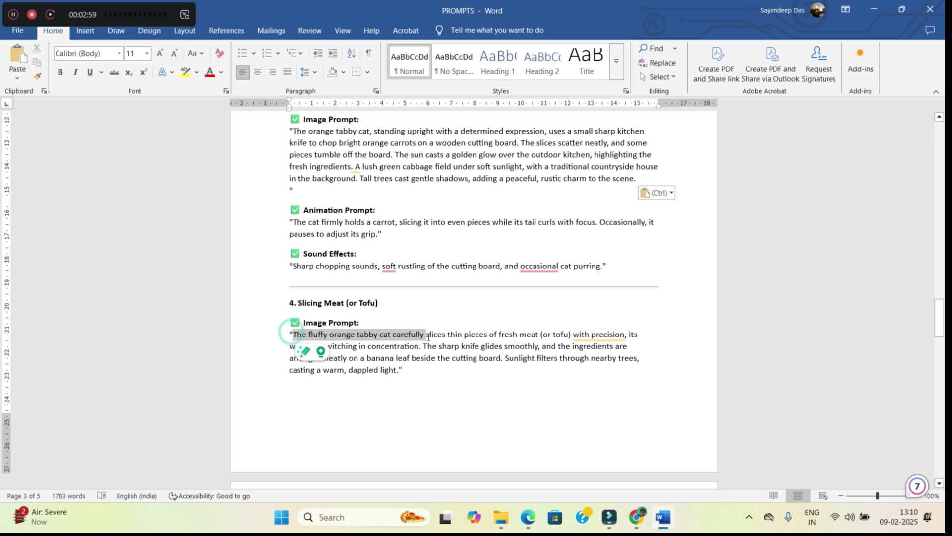
left_click(401, 370)
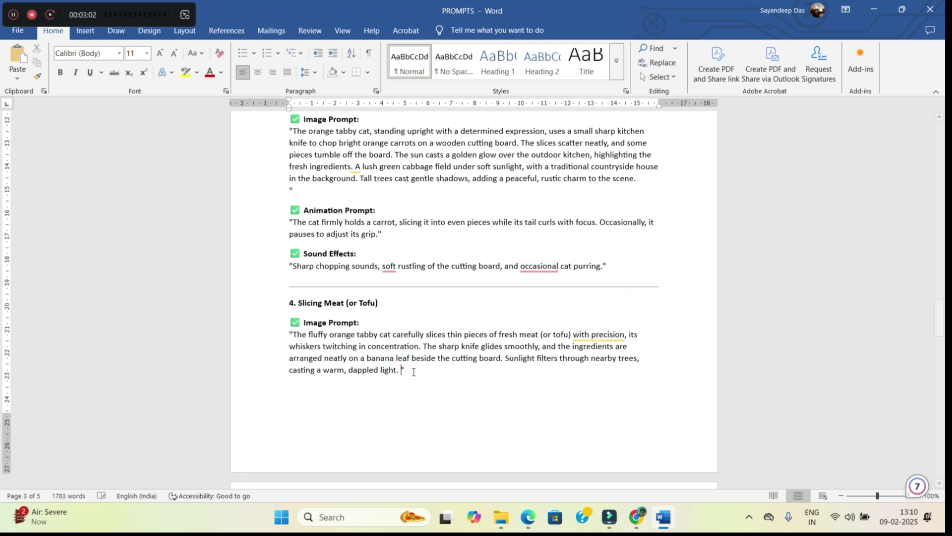
key("ctrl+v")
scroll(404, 396, "down", 3)
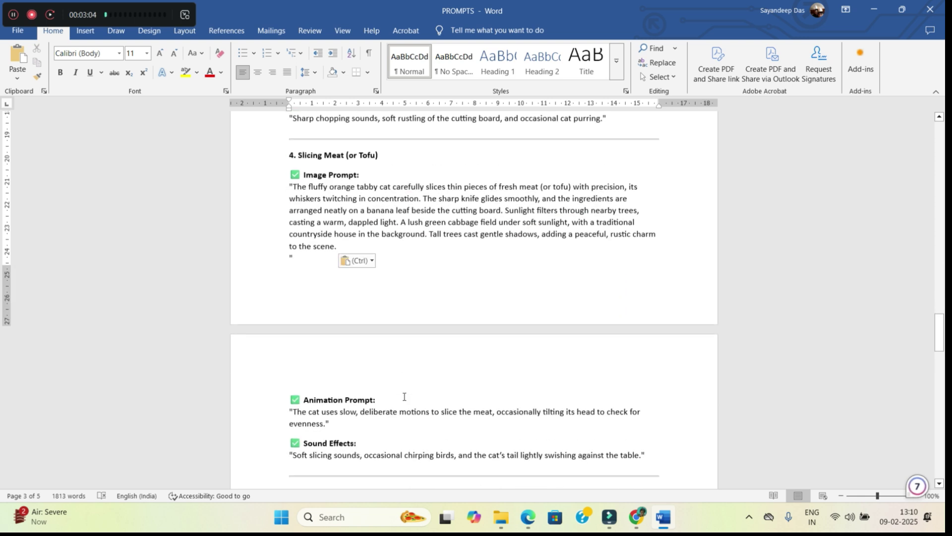
scroll(404, 396, "down", 3)
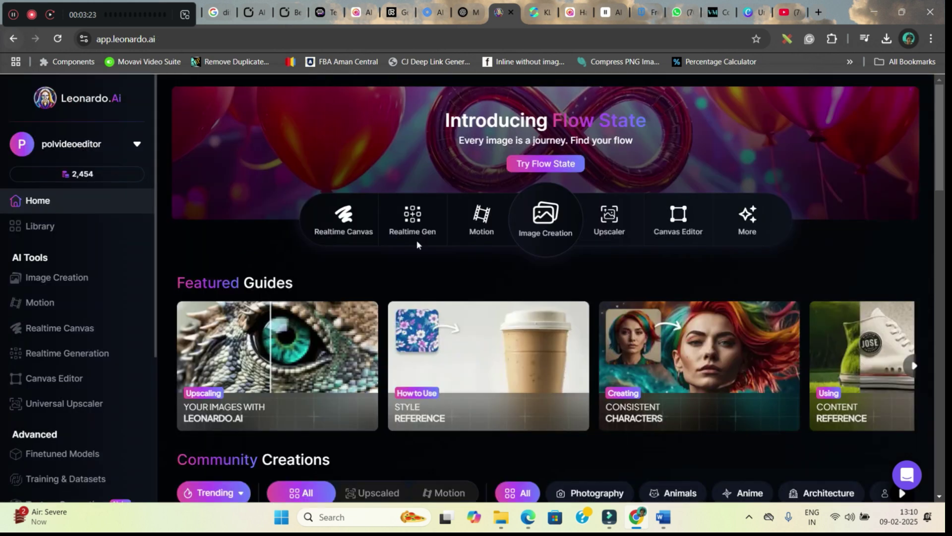
Open Leonardo.Ai's Image Creation page and choose the Phoenix 0.9 model.
left_click(544, 227)
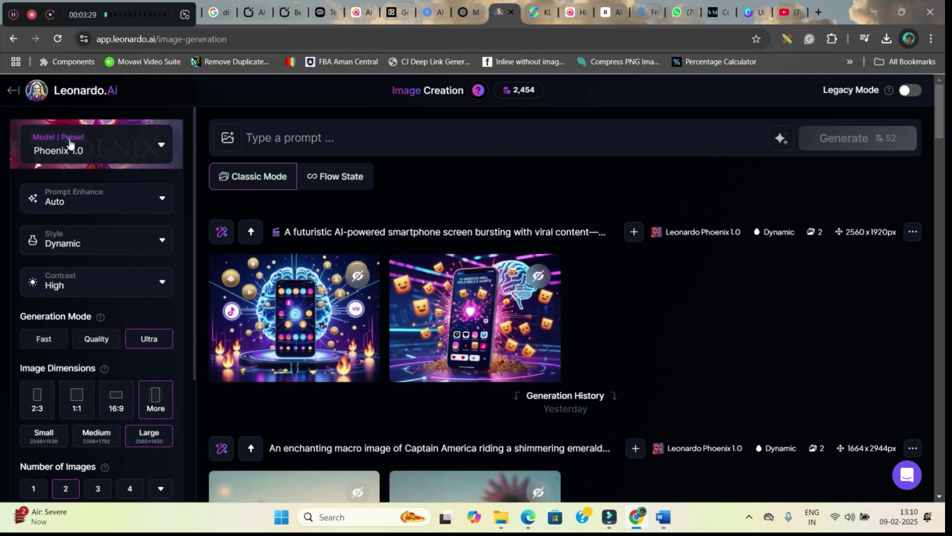
left_click(70, 142)
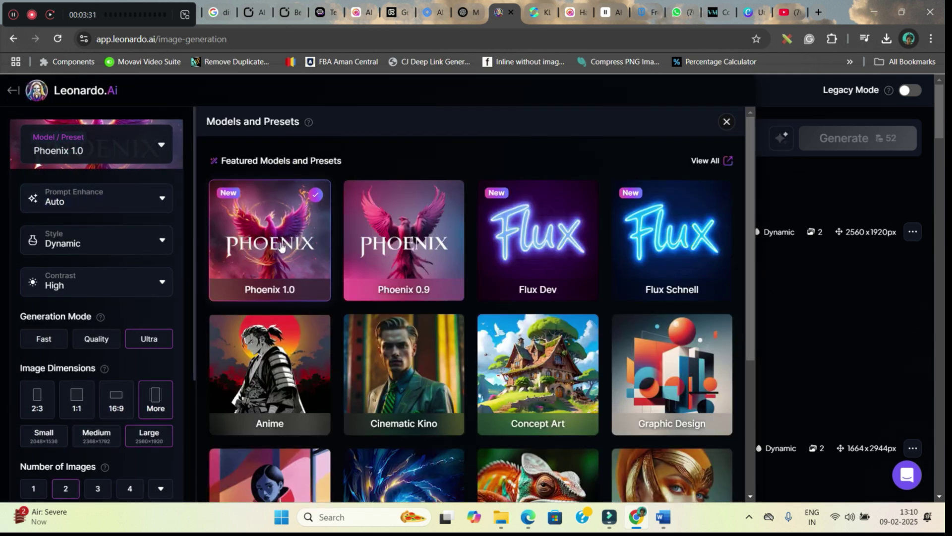
left_click(392, 244)
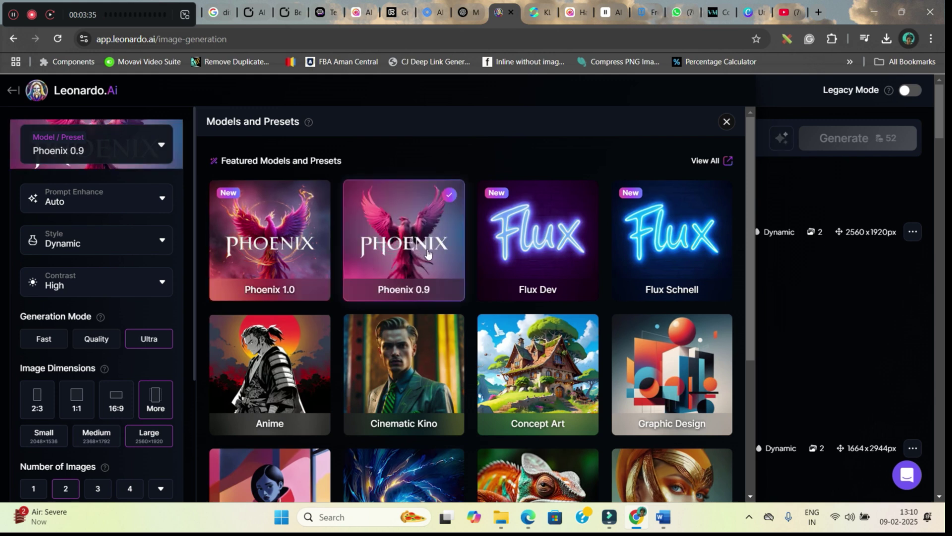
left_click(727, 121)
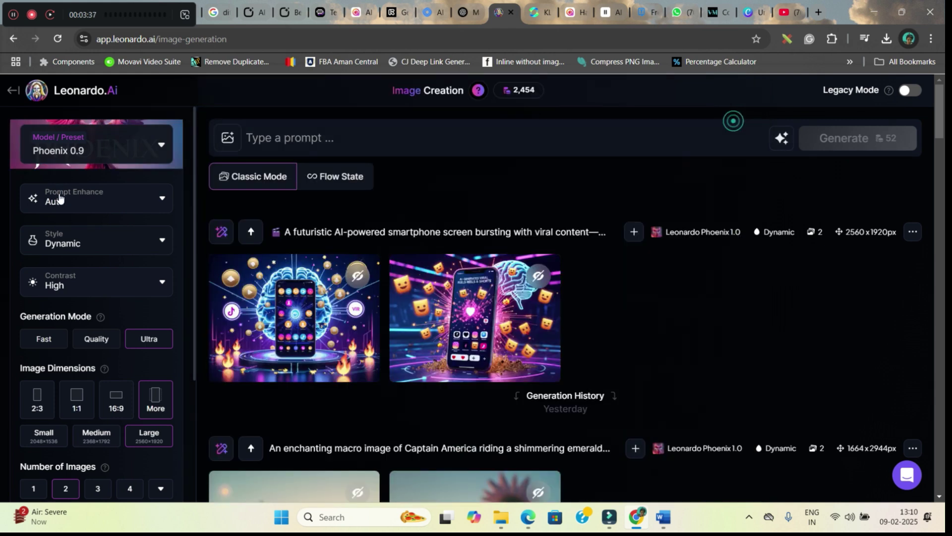
Choose the Dynamic style and set the image dimensions to the Mobile (9:16) aspect ratio.
left_click(77, 242)
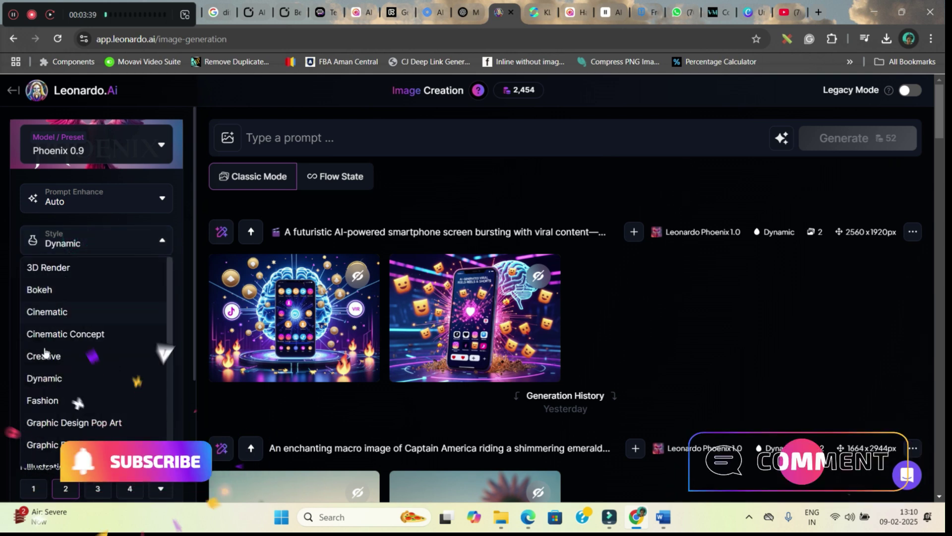
left_click(53, 376)
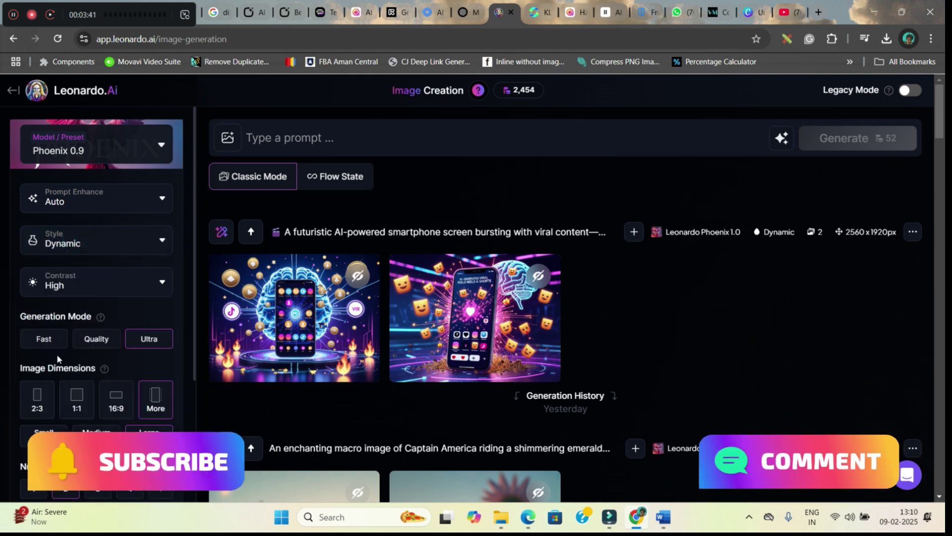
left_click(157, 398)
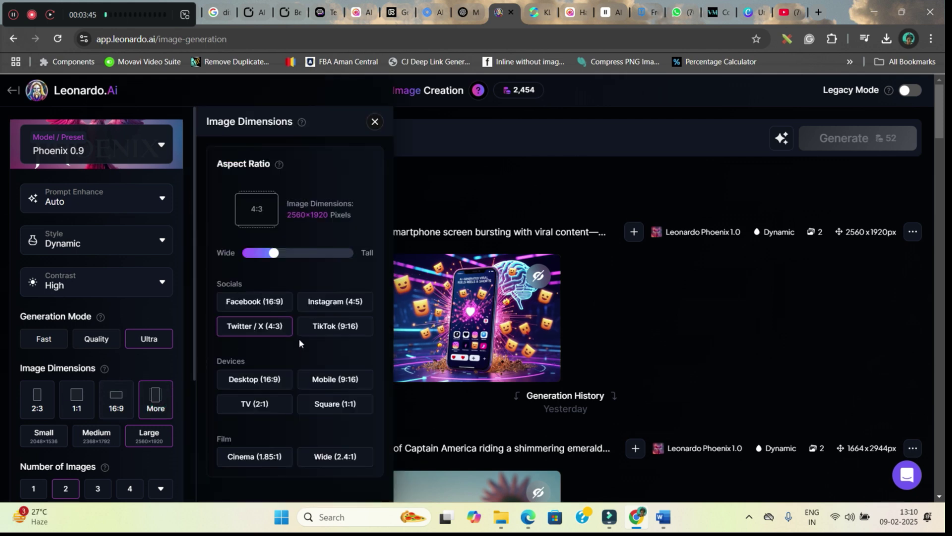
left_click(347, 380)
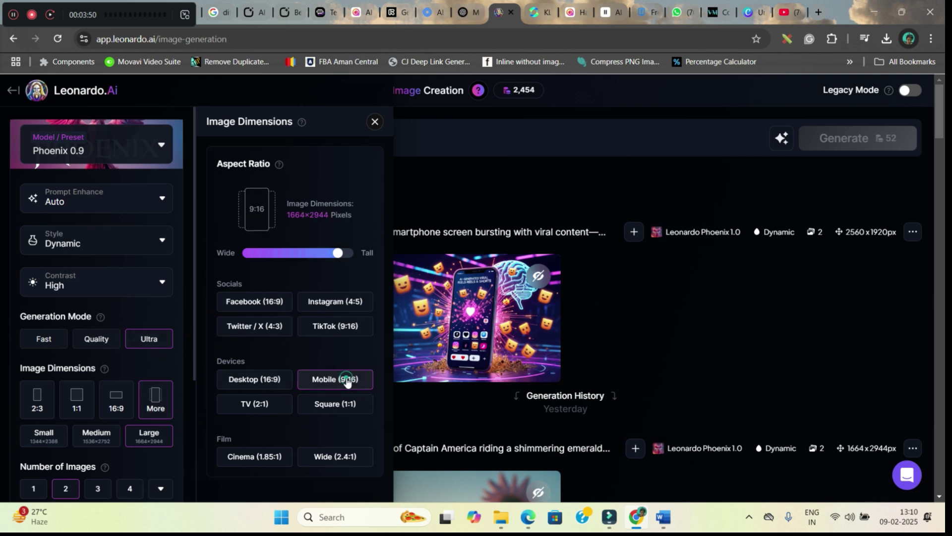
left_click(375, 122)
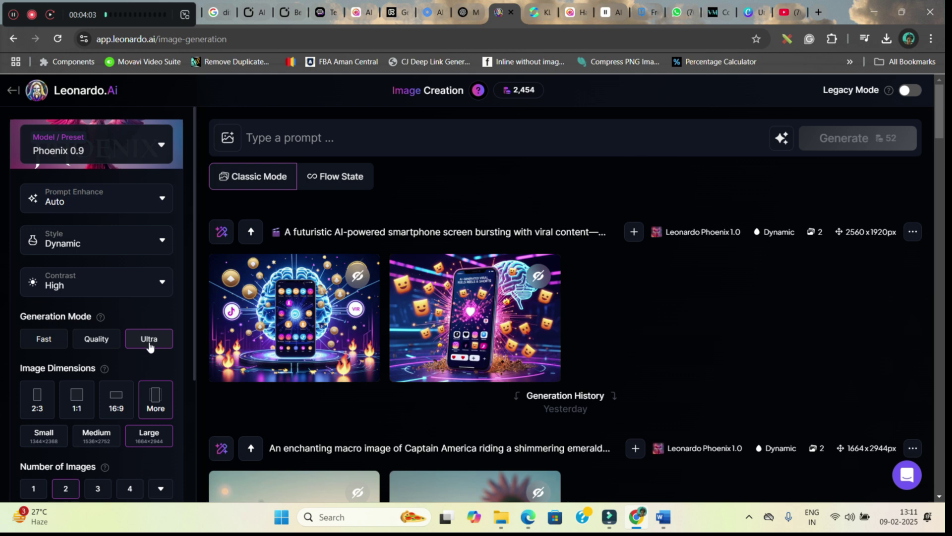
Set the generation mode to Quality and check the remaining image generation settings.
left_click(97, 339)
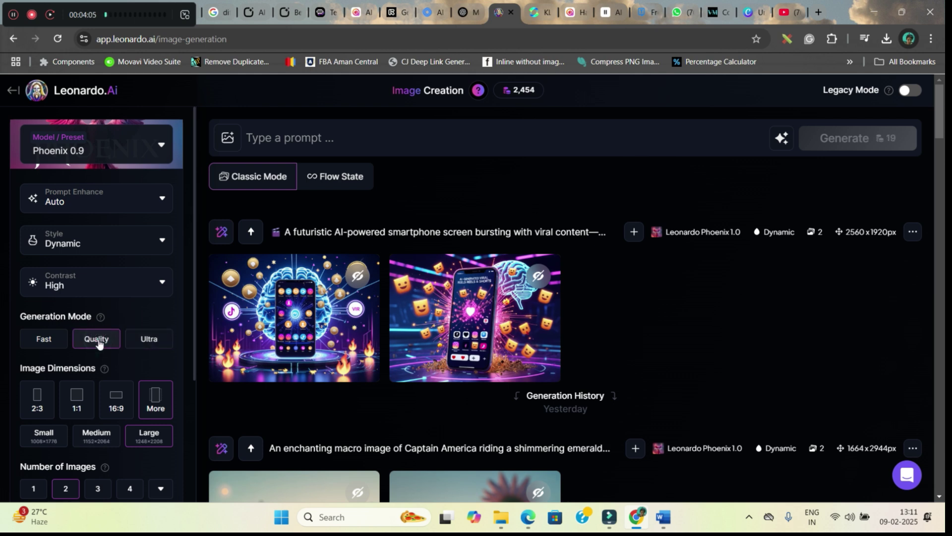
scroll(99, 345, "down", 4)
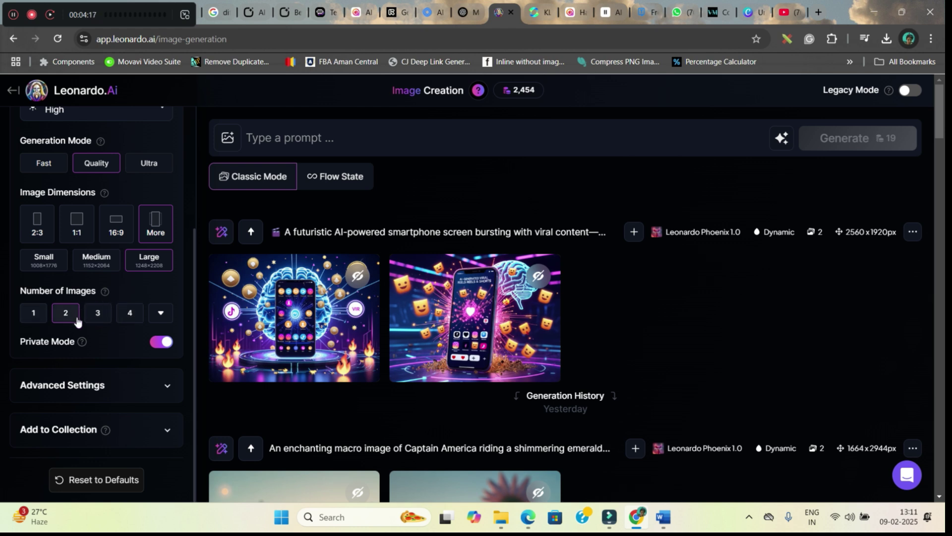
scroll(155, 304, "up", 4)
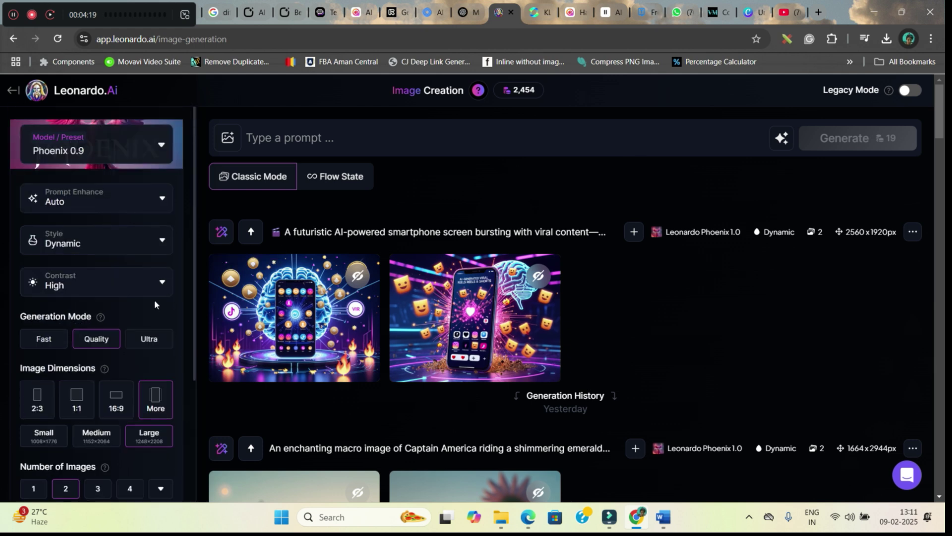
Switch to the PROMPTS document in Word and copy the Selecting Ingredients image prompt from the Model Prompts section.
key("alt+Tab")
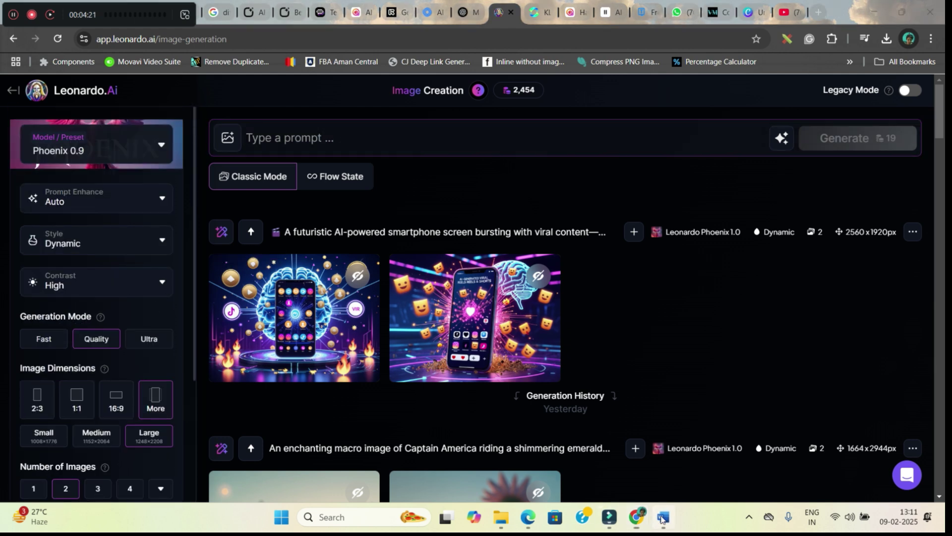
scroll(305, 348, "up", 8)
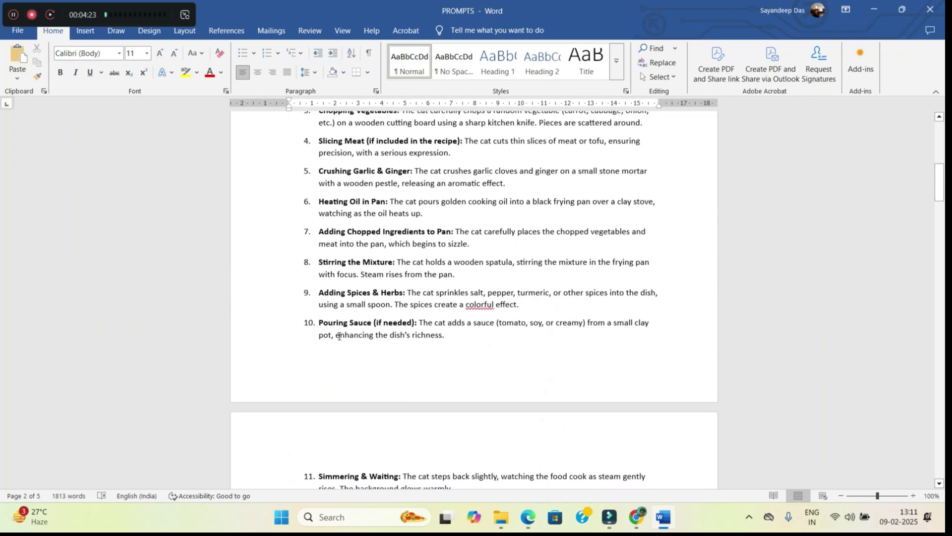
scroll(341, 334, "up", 8)
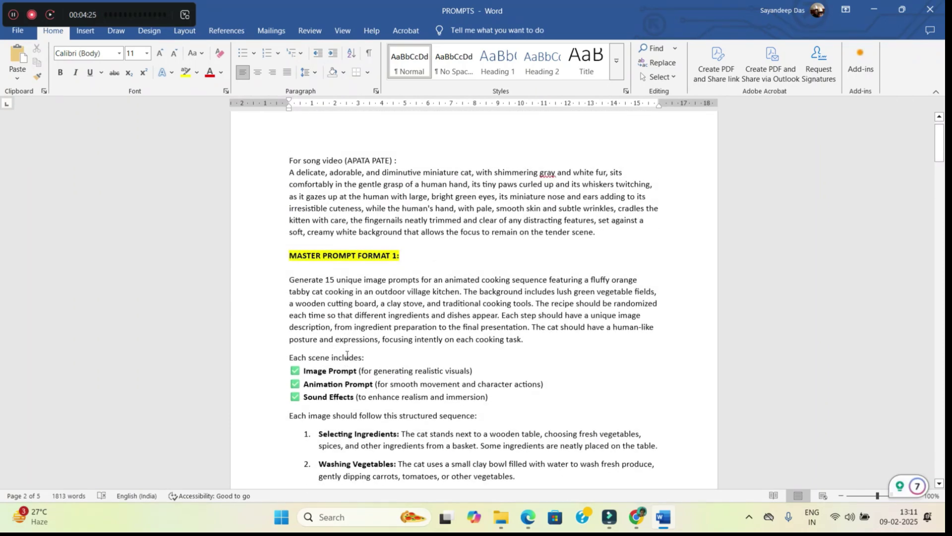
scroll(347, 355, "down", 3)
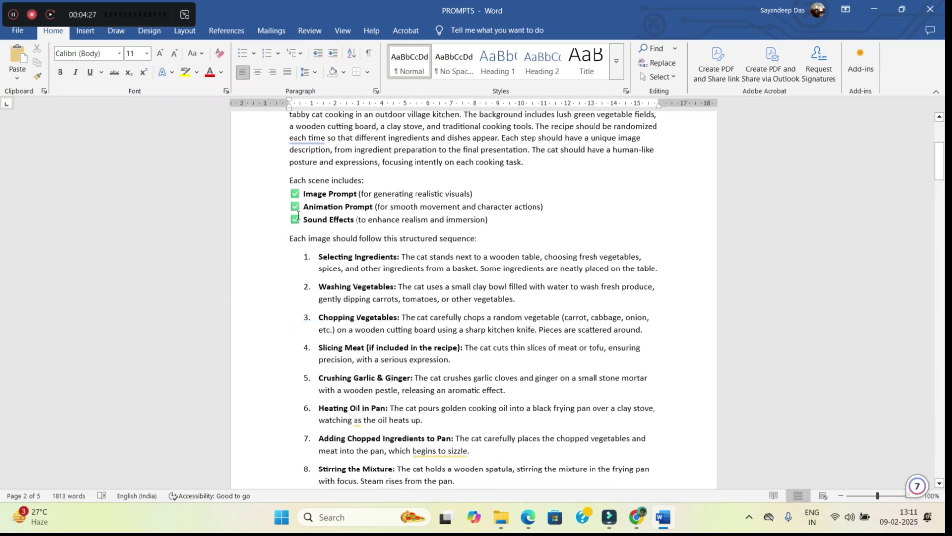
scroll(356, 225, "down", 5)
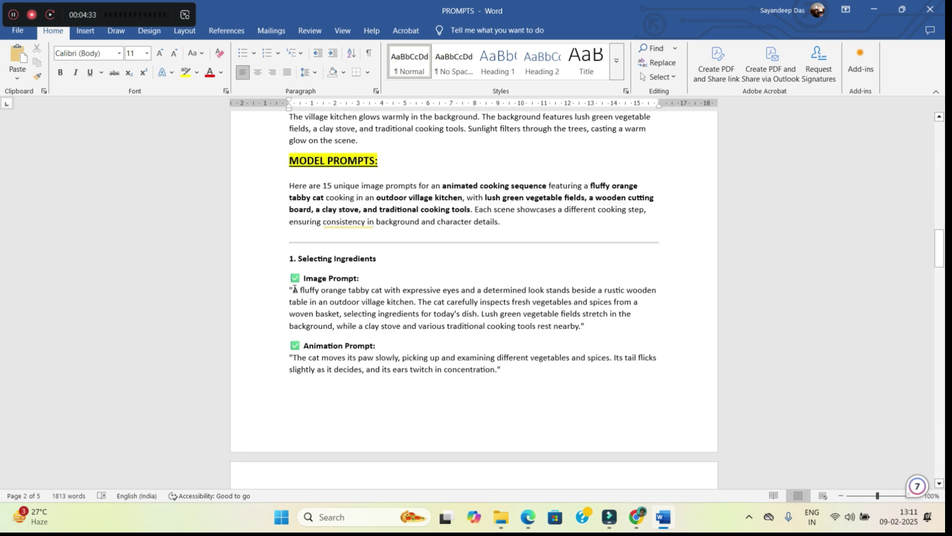
left_click_drag(294, 289, 415, 302)
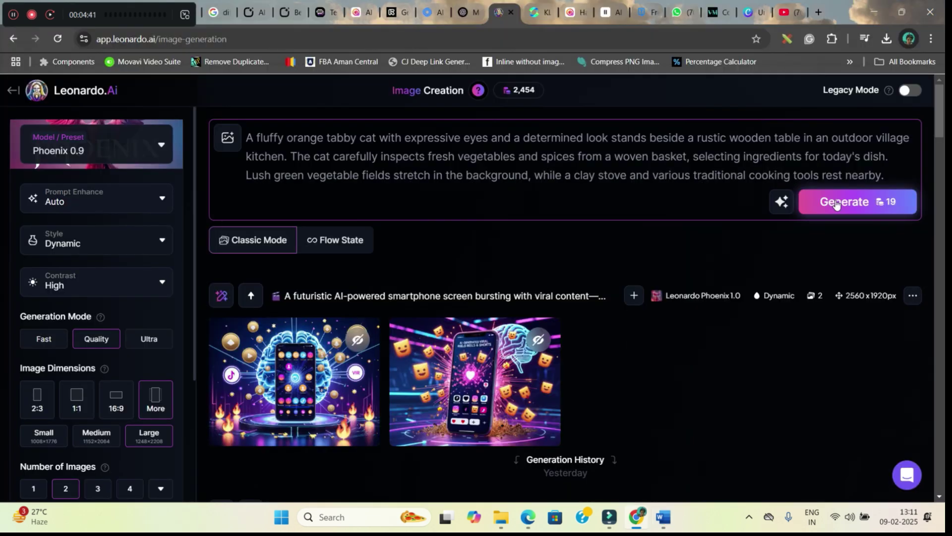
Generate two vertical images in Leonardo.Ai from the Selecting Ingredients image prompt.
left_click(835, 202)
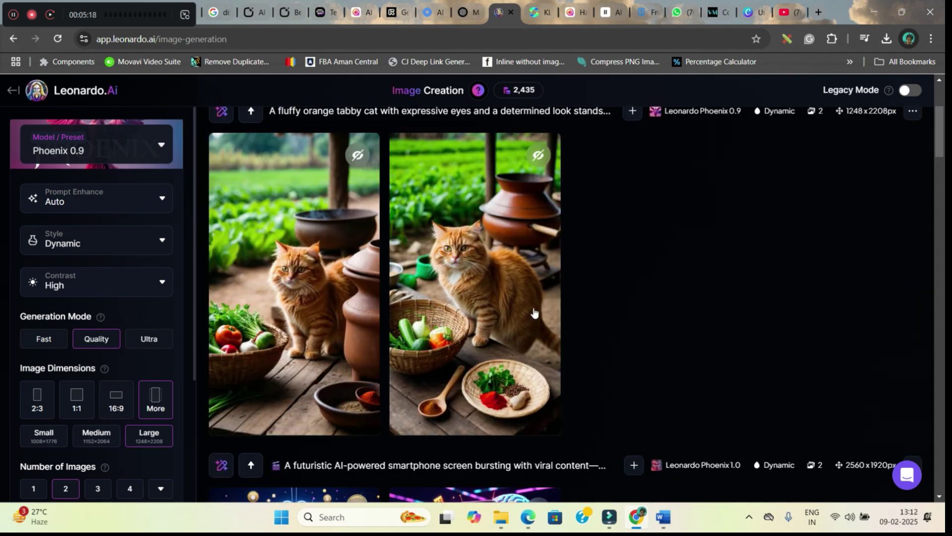
mouse_move(476, 377)
left_click(394, 414)
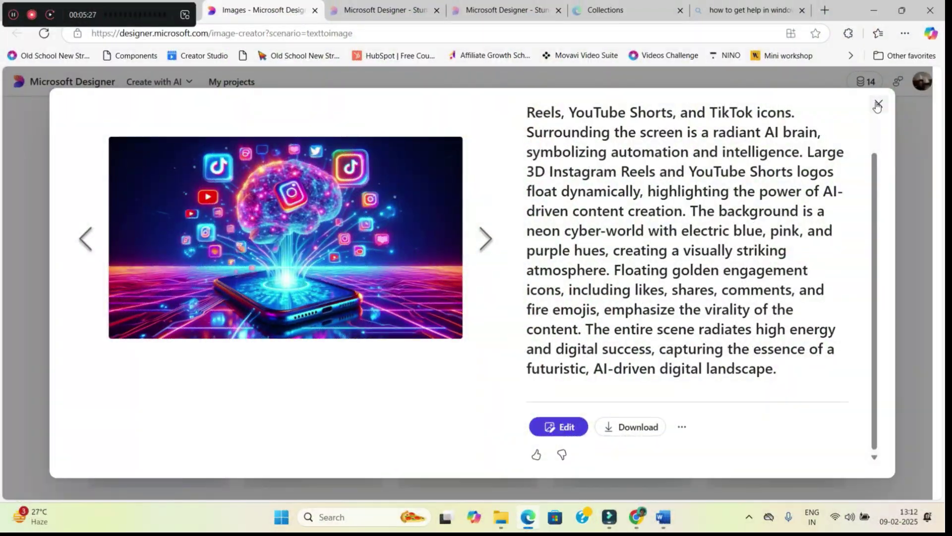
In Microsoft Designer's image creator, close the open image preview and set the image size to Portrait (1024 x 1792).
left_click(877, 102)
left_click(154, 143)
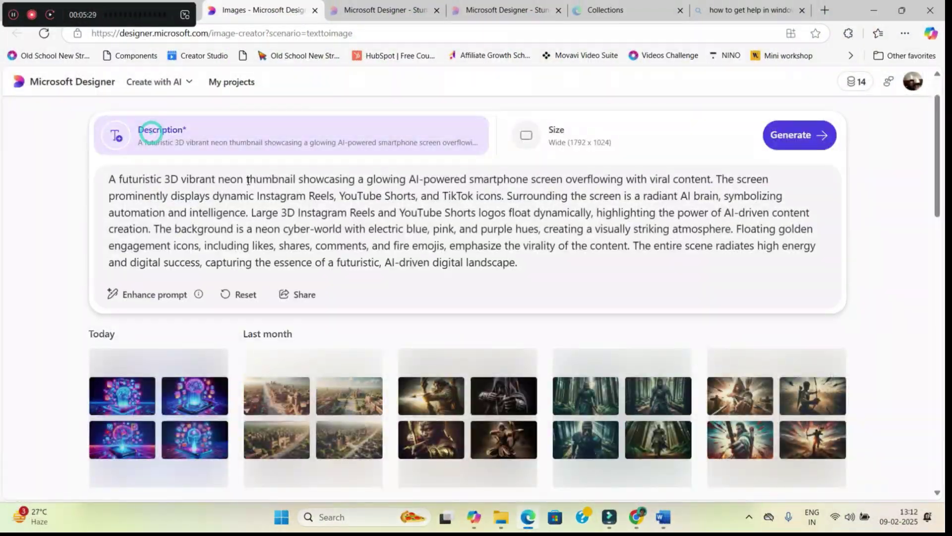
triple_click(531, 268)
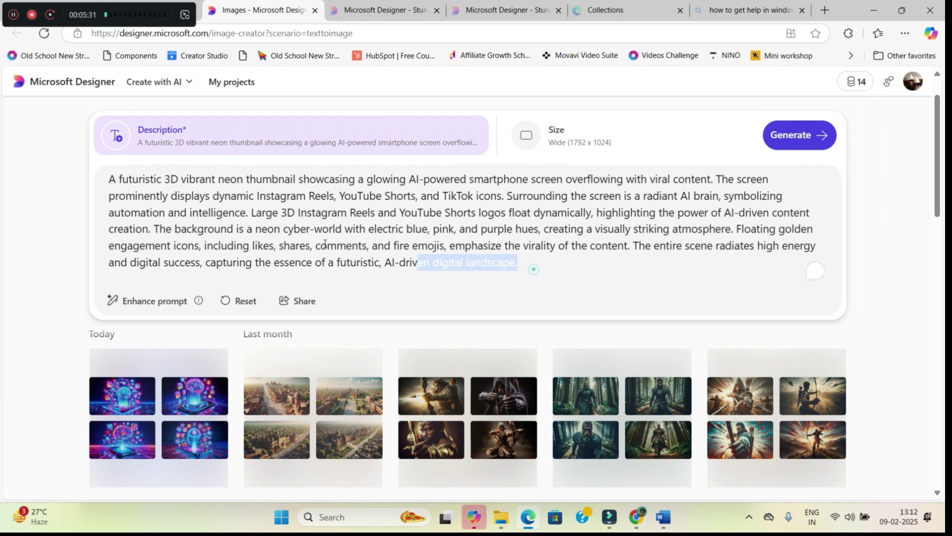
left_click(581, 134)
left_click(467, 228)
left_click(436, 151)
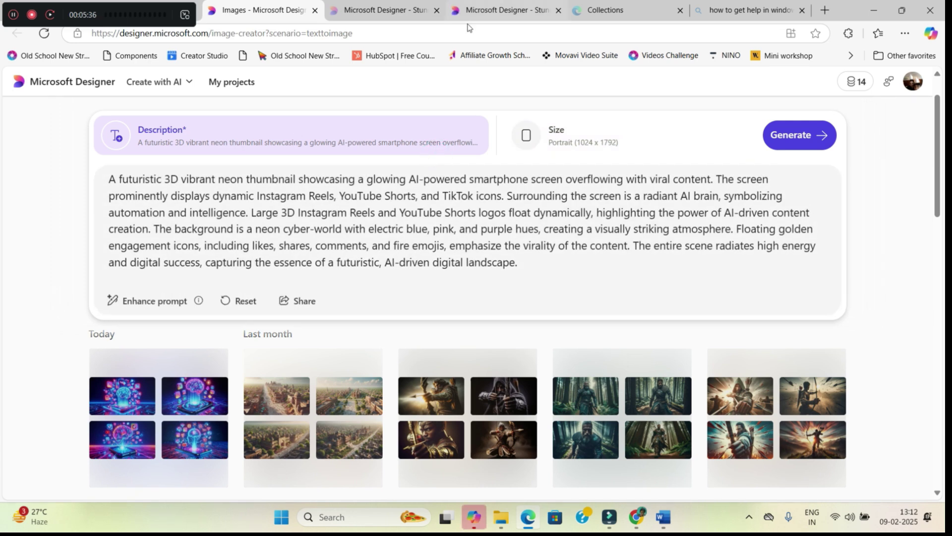
Replace the description with the Washing Vegetables image prompt from the Word document and generate the portrait images.
left_click(663, 517)
left_click_drag(628, 329, 358, 343)
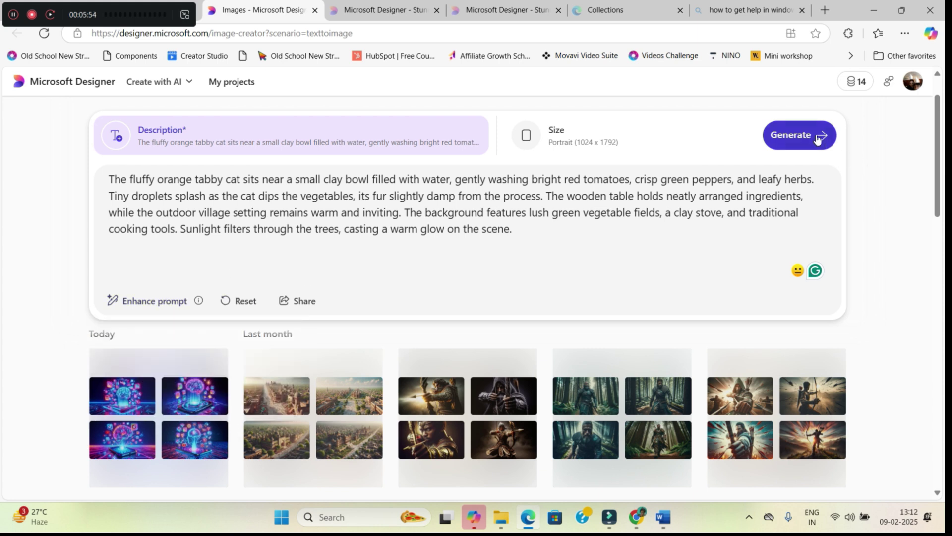
left_click(796, 136)
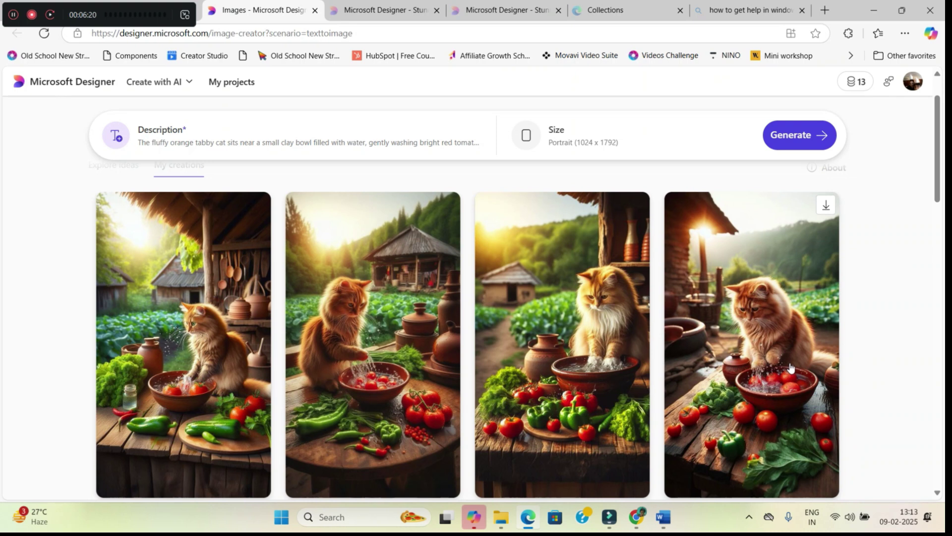
Open the generated images of the cat washing vegetables and download them.
left_click(790, 367)
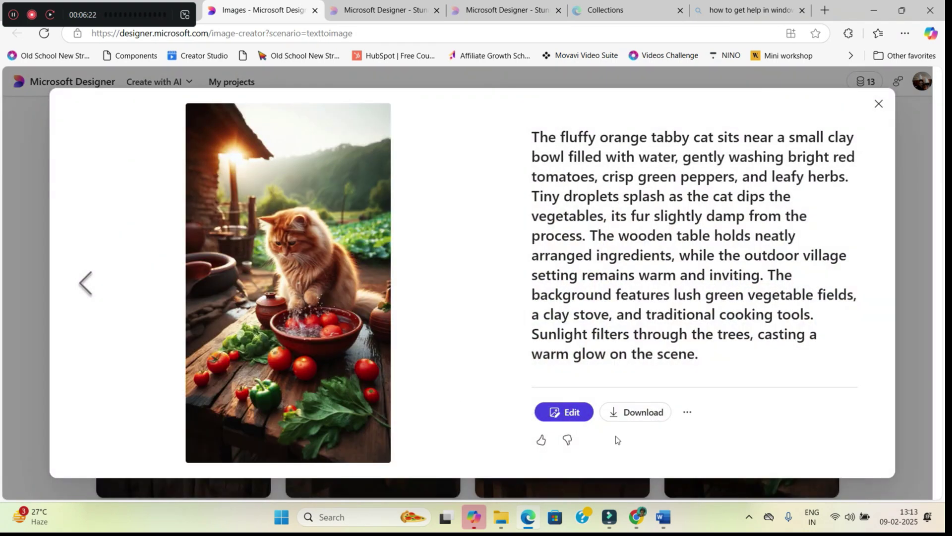
left_click(614, 413)
left_click(644, 482)
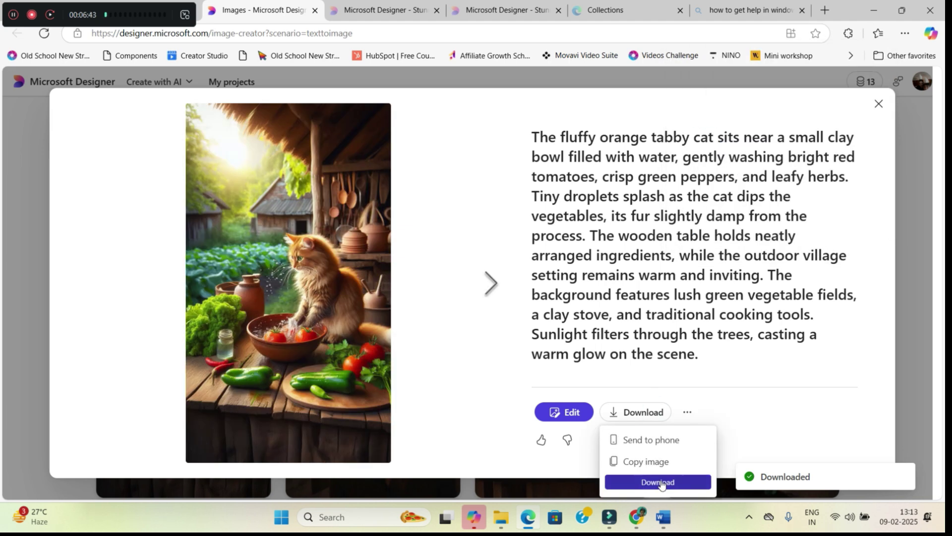
left_click(659, 483)
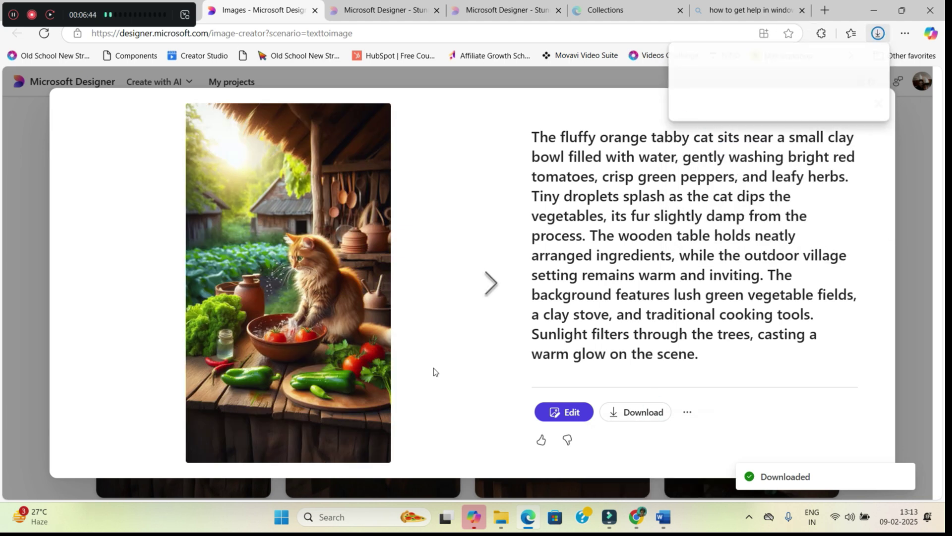
left_click(915, 151)
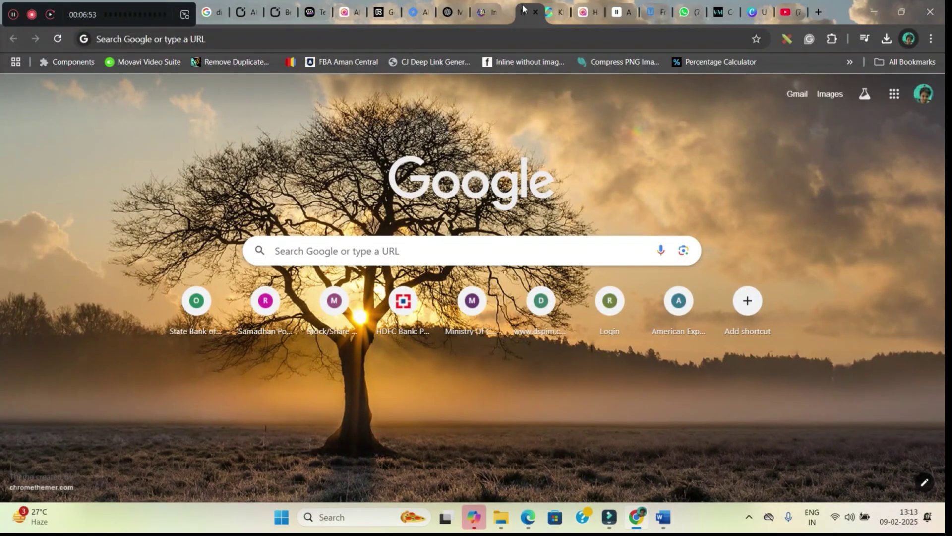
Go to piclumen.com/app/ in a new Chrome tab and open PicLumen's Create page.
left_click(522, 8)
type("piclumen.com/app/")
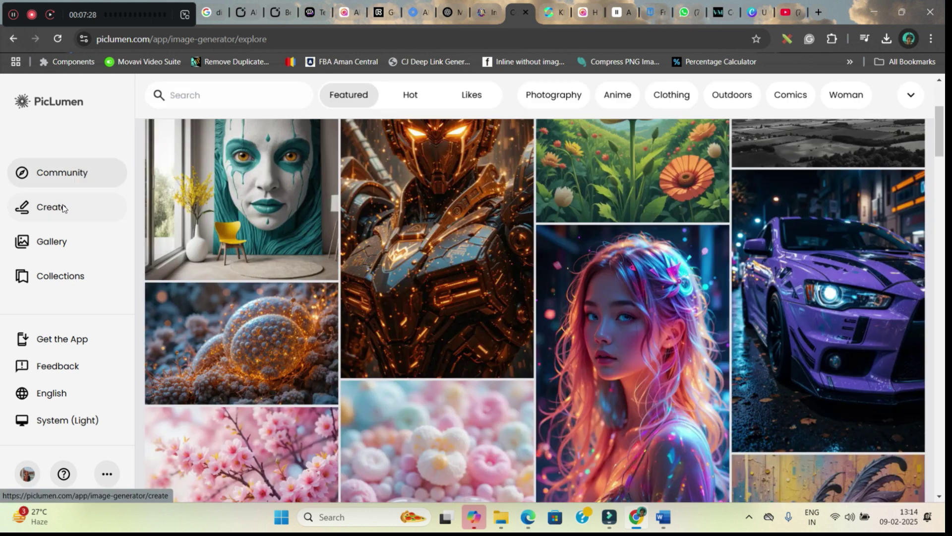
left_click(62, 206)
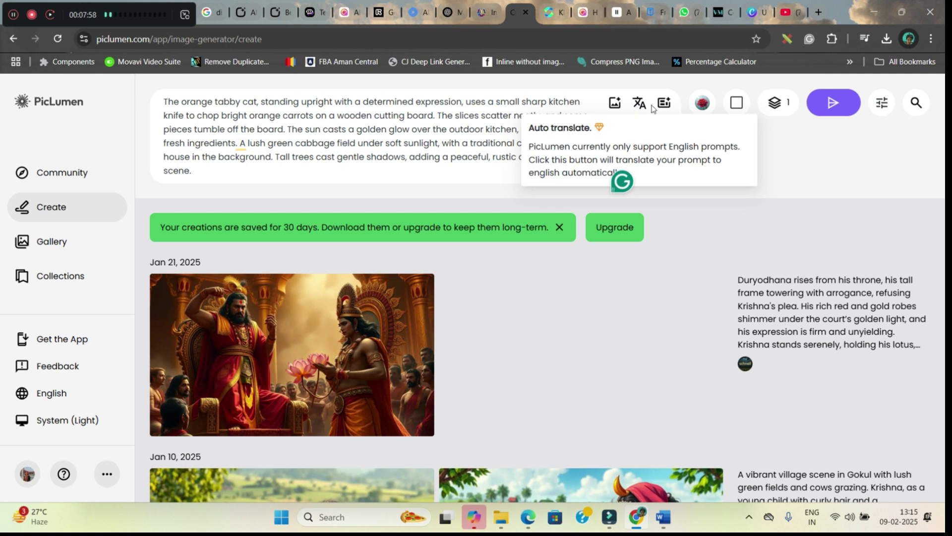
Set the aspect ratio to 9:16, open the advanced settings and generate the image from the Chopping Vegetables prompt.
left_click(736, 103)
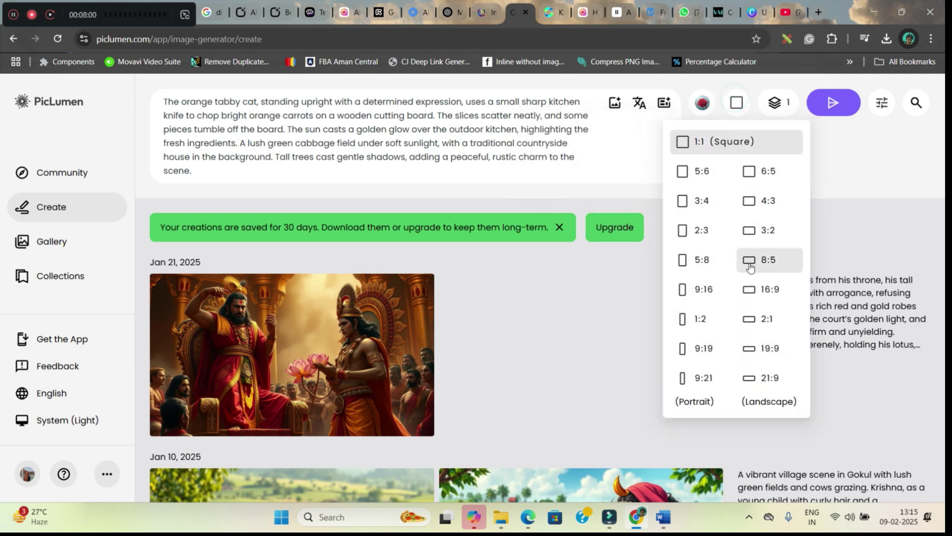
left_click(711, 291)
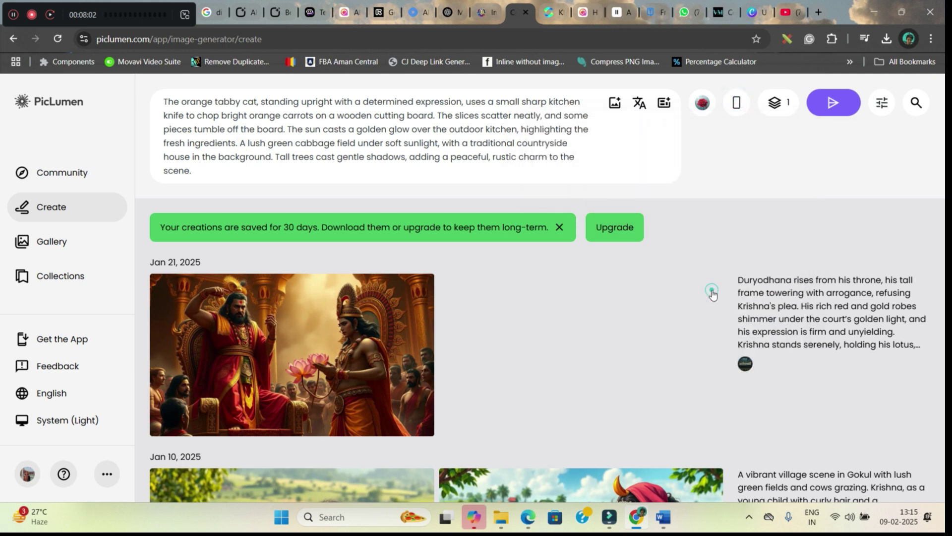
left_click(882, 102)
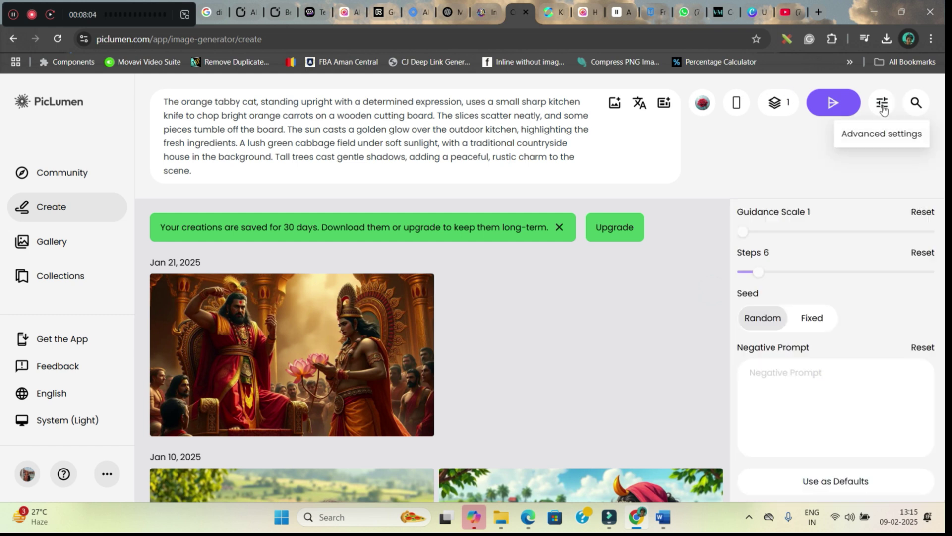
left_click(823, 315)
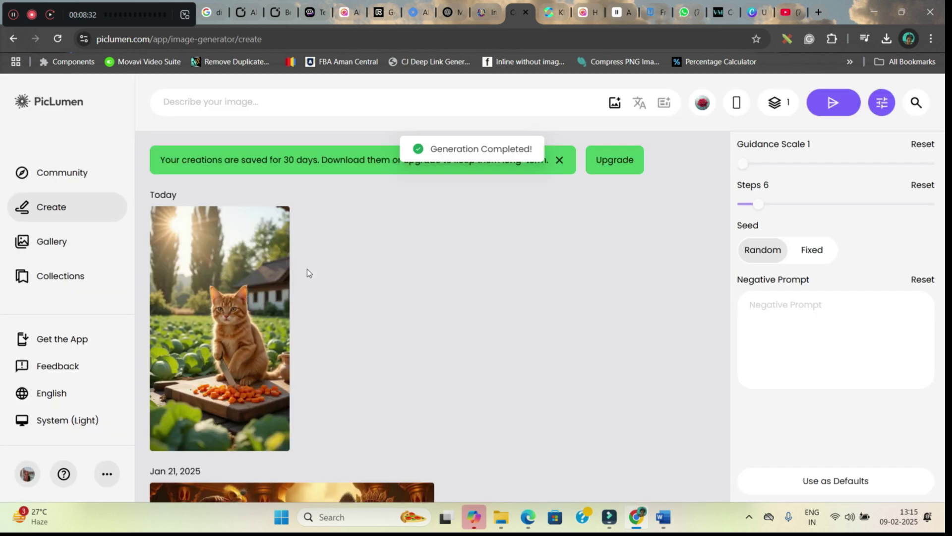
Open the generated image of the cat chopping carrots, download it and copy its seed number.
left_click(185, 299)
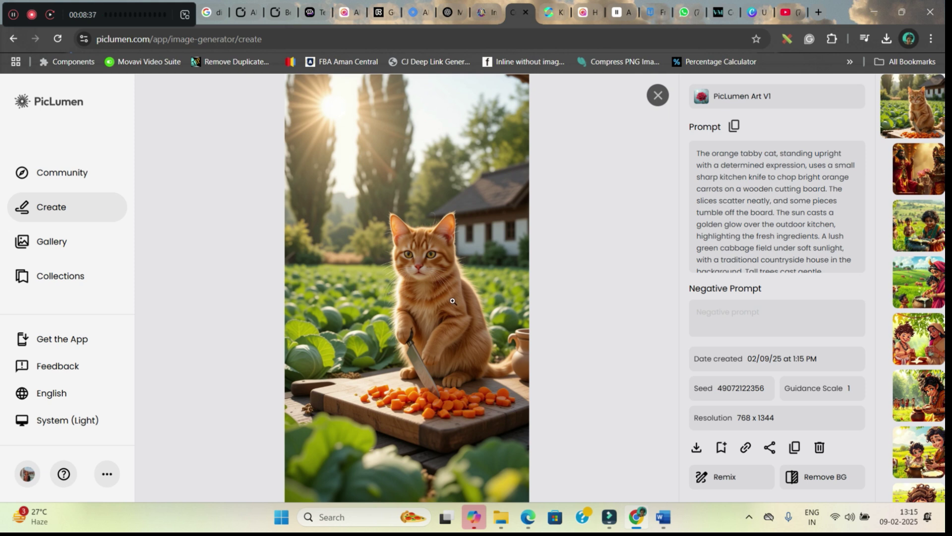
left_click(699, 449)
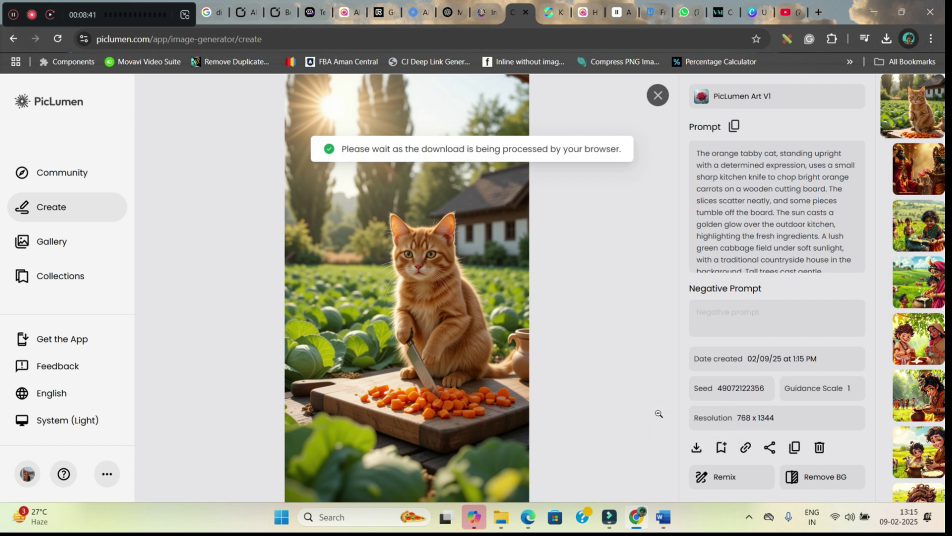
left_click_drag(765, 390, 719, 392)
key("ctrl+c")
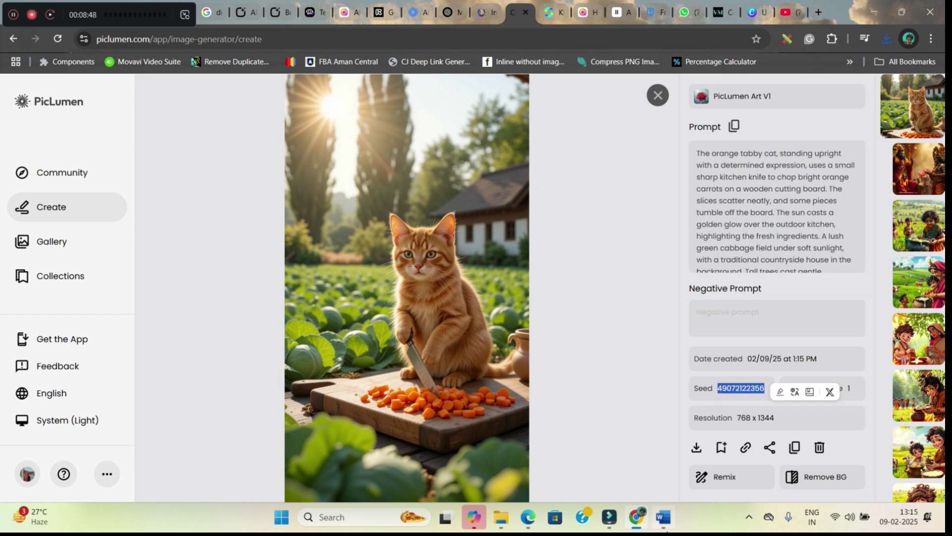
left_click(665, 521)
left_click(327, 408)
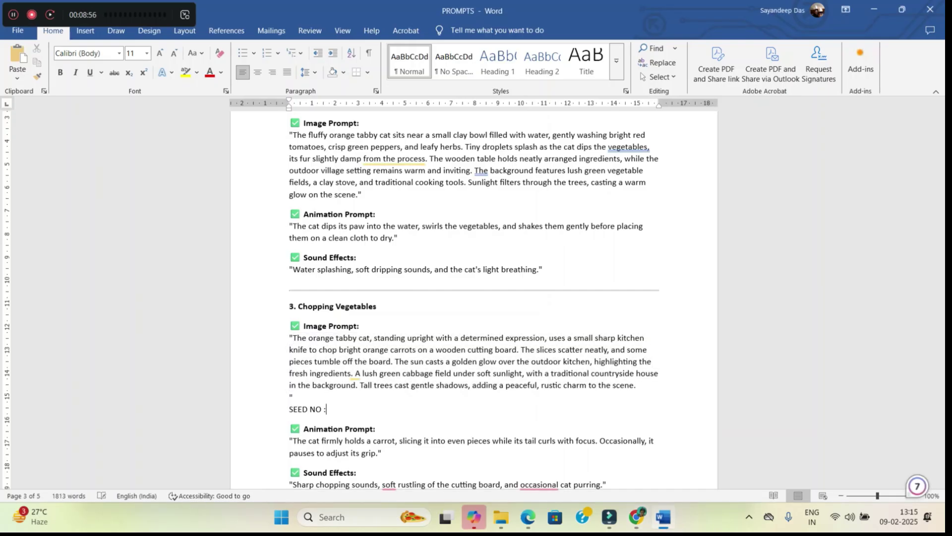
key("ctrl+v")
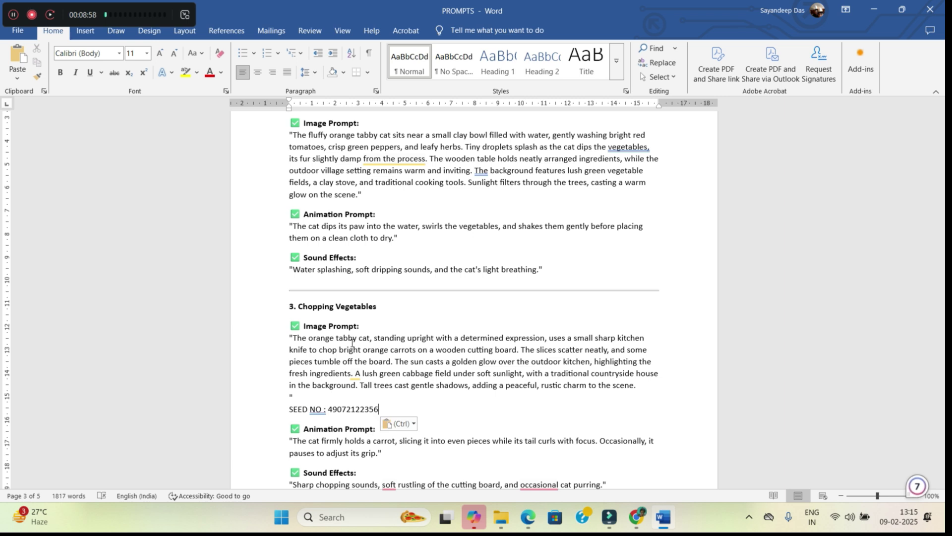
Close the PicLumen image view and fill in the prompt with the Slicing Meat (or Tofu) image prompt from the Word document.
key("alt+Tab")
left_click(658, 95)
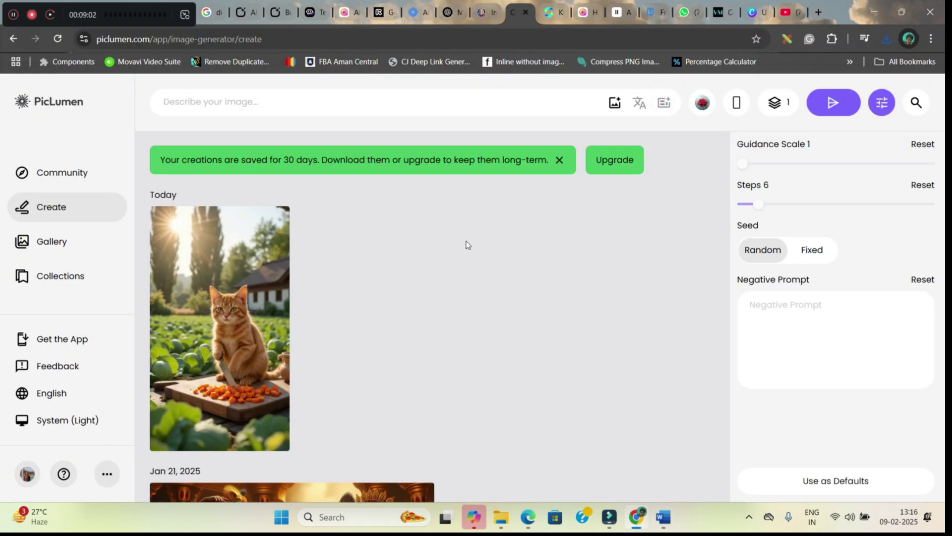
left_click(342, 94)
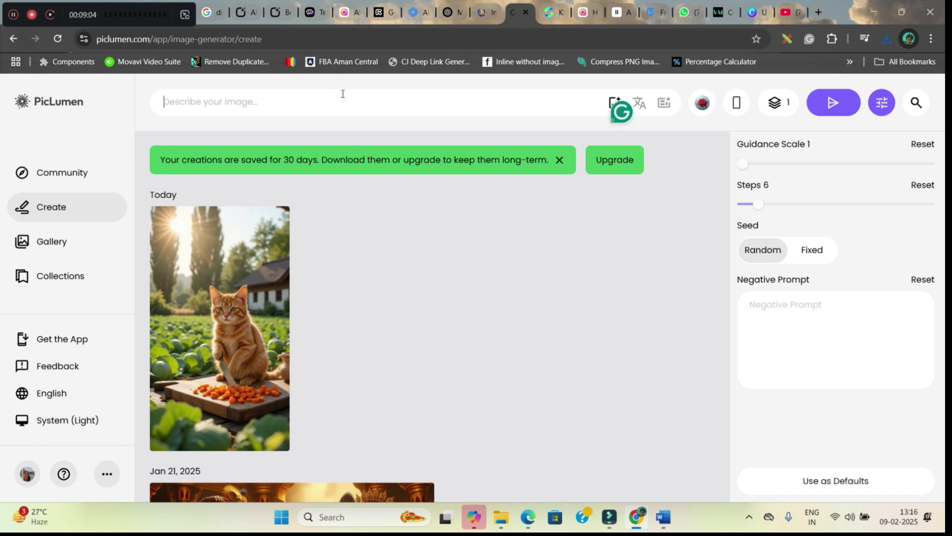
key("alt+Tab")
scroll(391, 401, "down", 3)
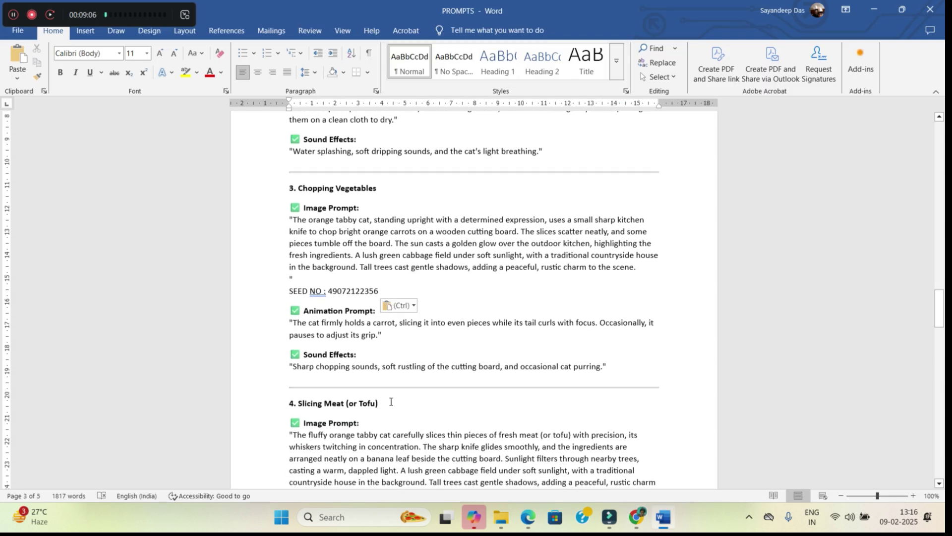
scroll(304, 392, "down", 2)
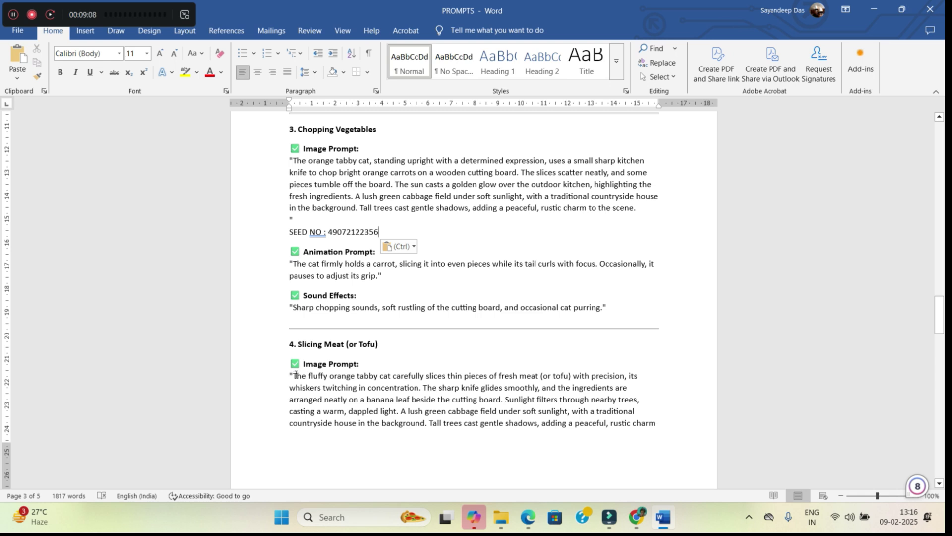
left_click_drag(296, 375, 534, 434)
key("ctrl+c")
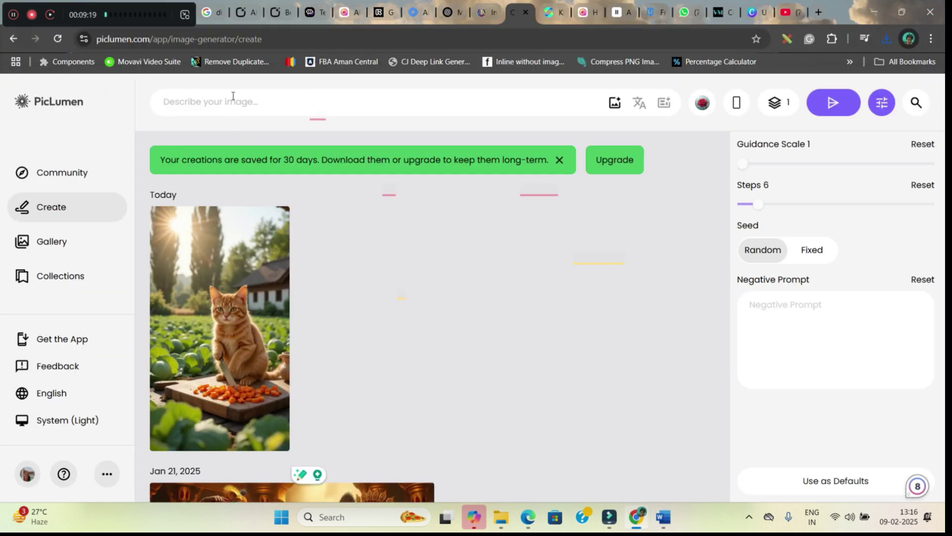
left_click(233, 97)
key("ctrl+v")
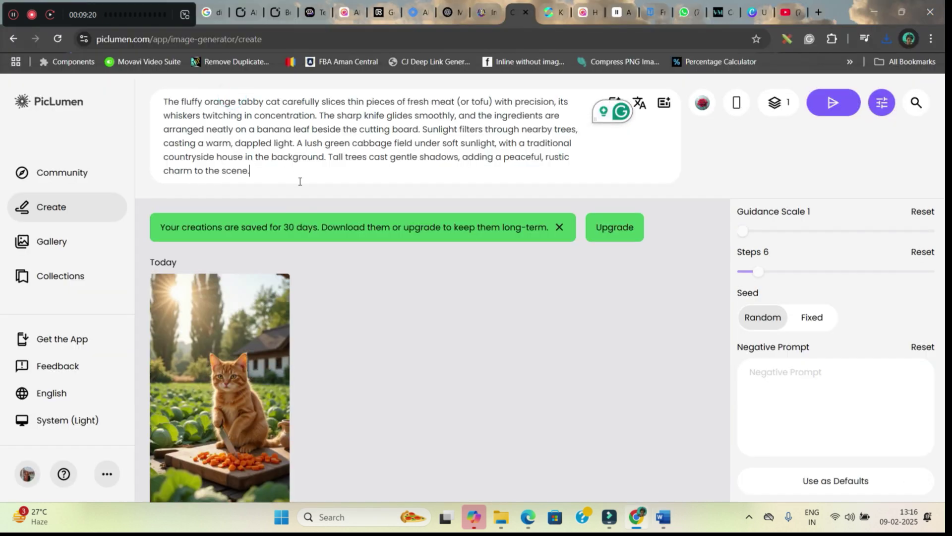
key("alt+Tab")
scroll(411, 234, "up", 2)
left_click_drag(382, 232, 331, 234)
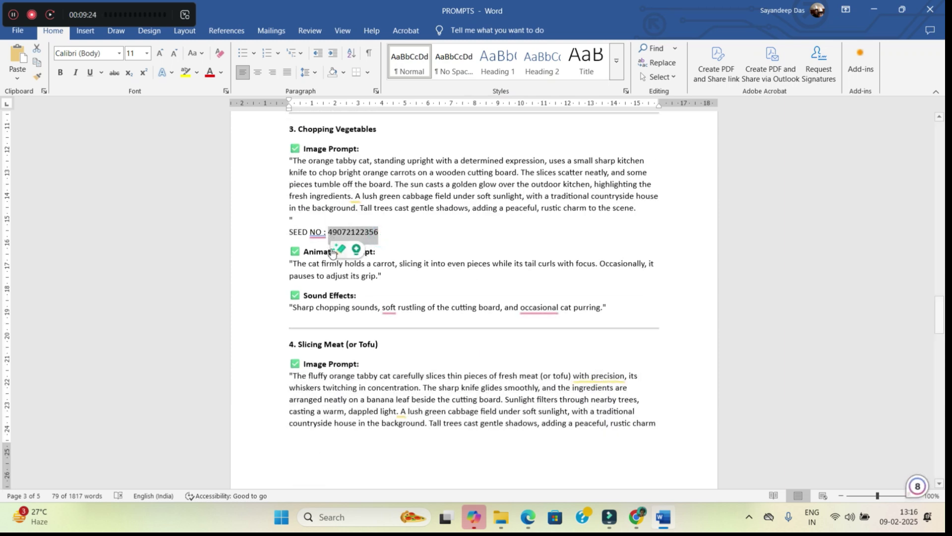
key("alt+Tab")
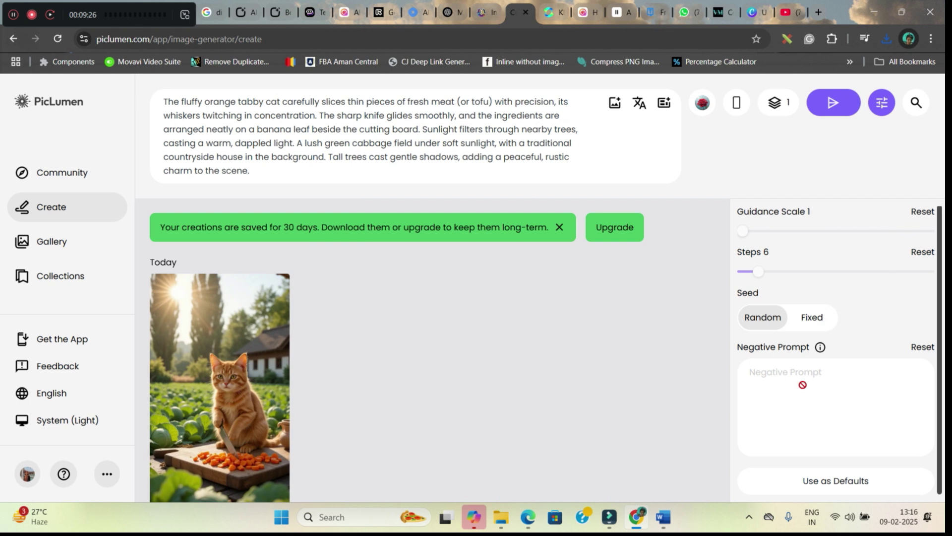
left_click(812, 318)
key("ctrl+v")
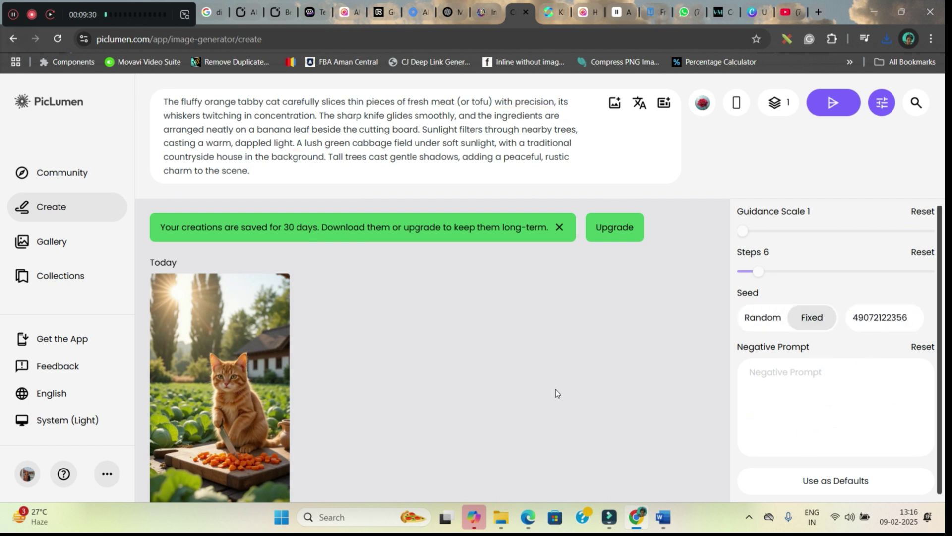
left_click(833, 102)
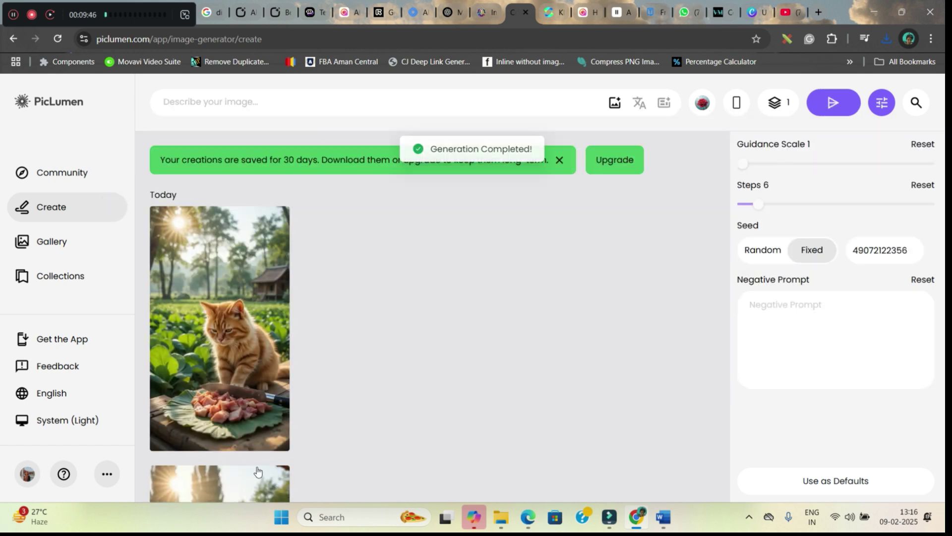
Open the generated image of the cat with sliced meat, download it and close the image view.
left_click(227, 330)
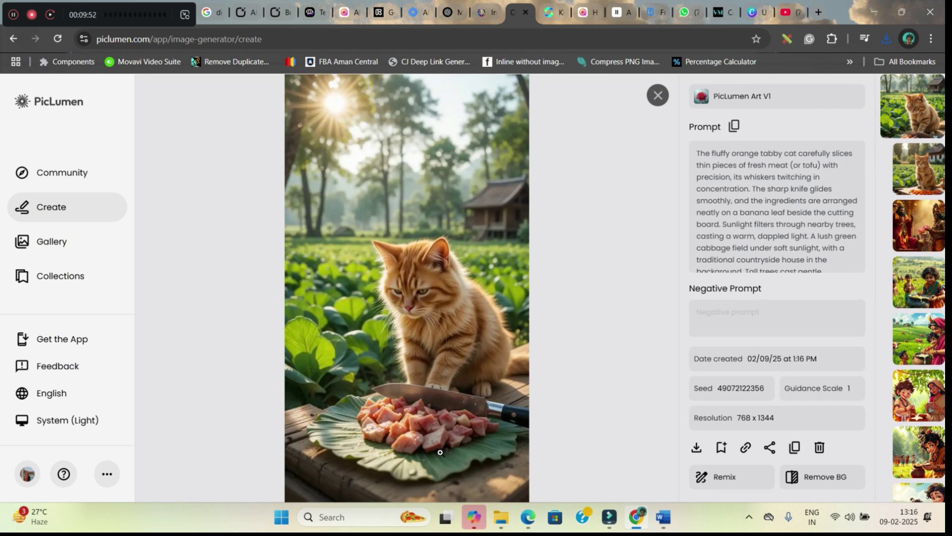
left_click(697, 449)
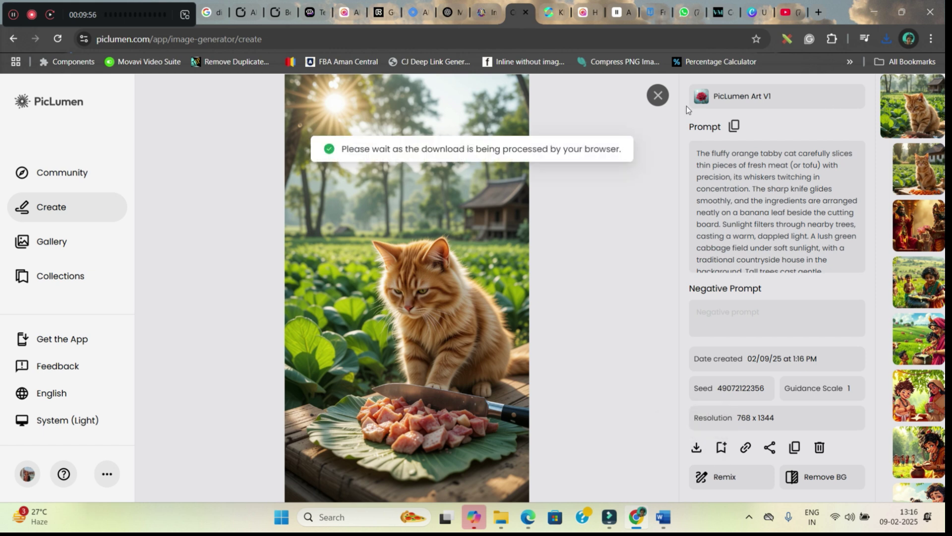
left_click(658, 95)
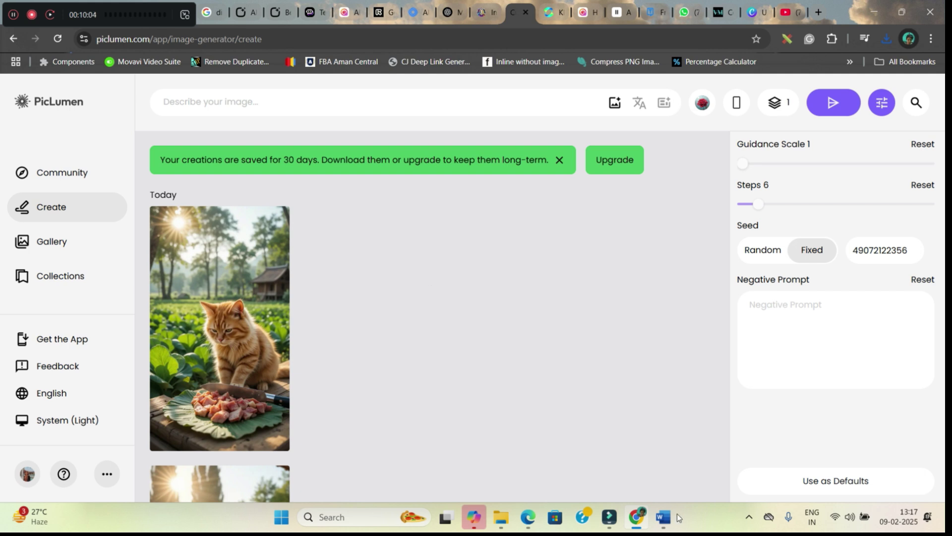
In Microsoft Designer, replace the description with the Crushing Garlic & Ginger image prompt from the Word document and generate the images.
left_click(534, 520)
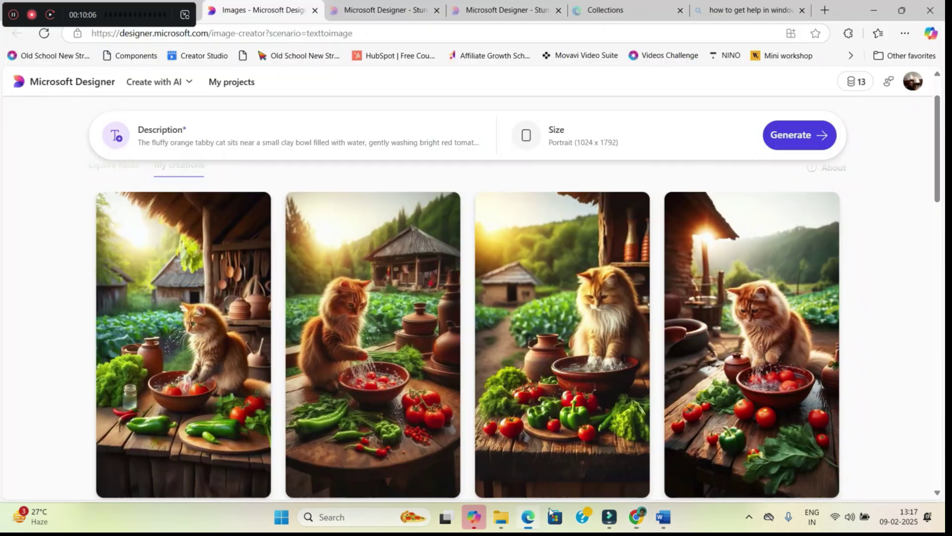
left_click(335, 143)
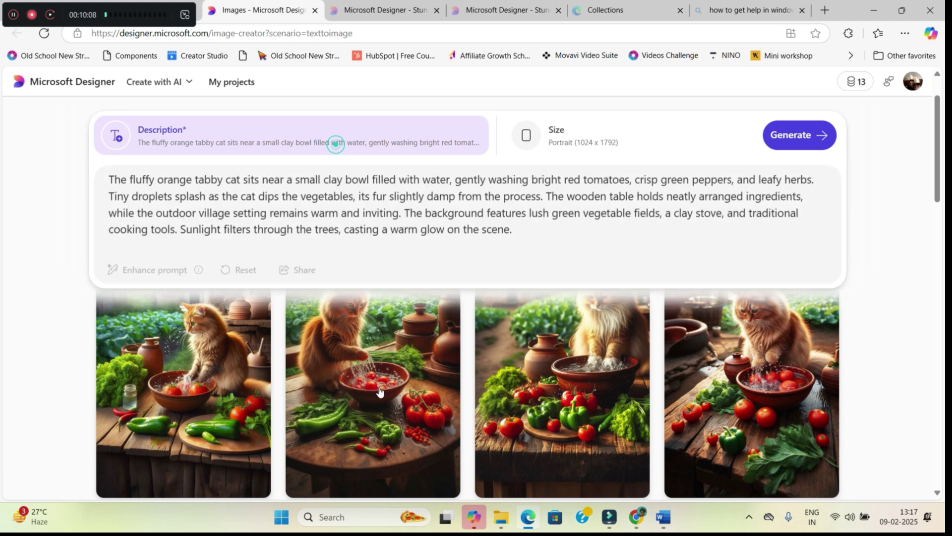
left_click(667, 518)
double_click(349, 289)
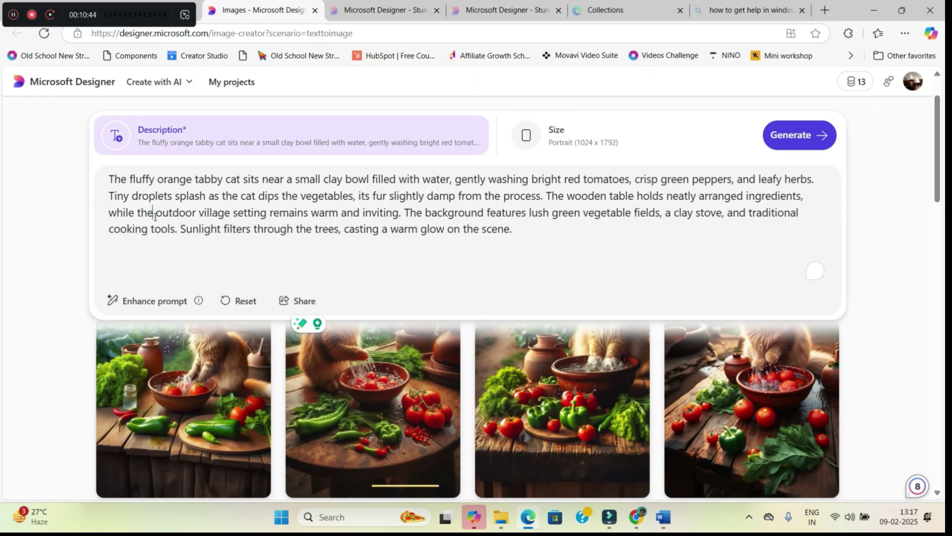
key("ctrl+a")
type("The orange tabby cat presses a wooden pestle onto a small stone mortar, crushing fresh garlic and ginger into a fragrant paste. Its paws grip firmly as the mixture releases a rich aroma. The rustic outdoor kitchen, filled with natural light, showcases other neatly arranged spices nearby. The background features lush green vegetable fields, a clay stove, and traditional cooking tools. Sunlight filters through the trees, casting a warm glow on the scene")
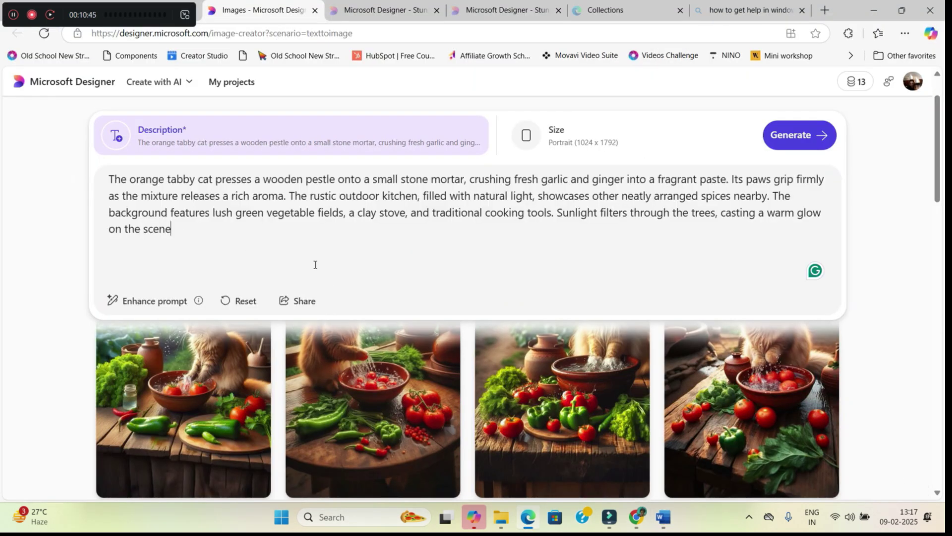
left_click(792, 139)
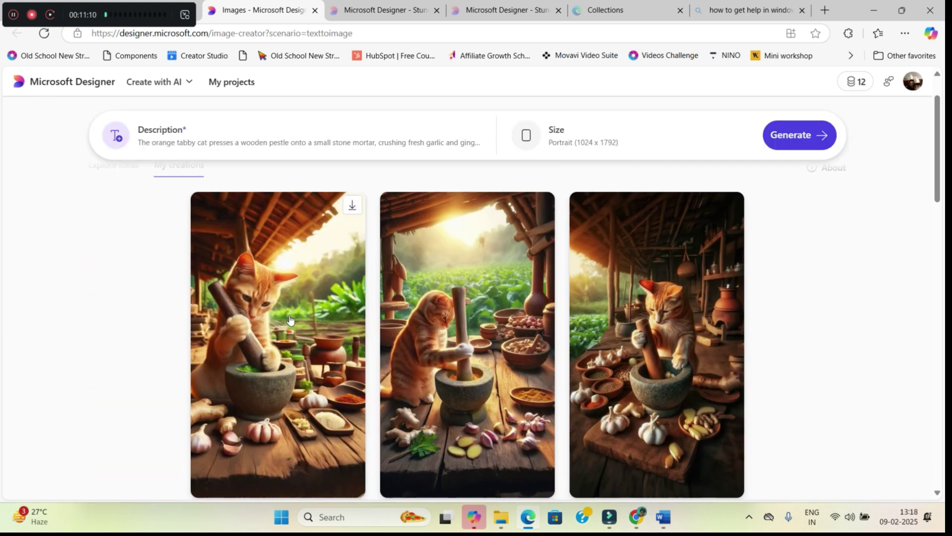
Open the first generated image of the cat grinding with mortar and pestle, download it and switch to File Explorer.
left_click(294, 335)
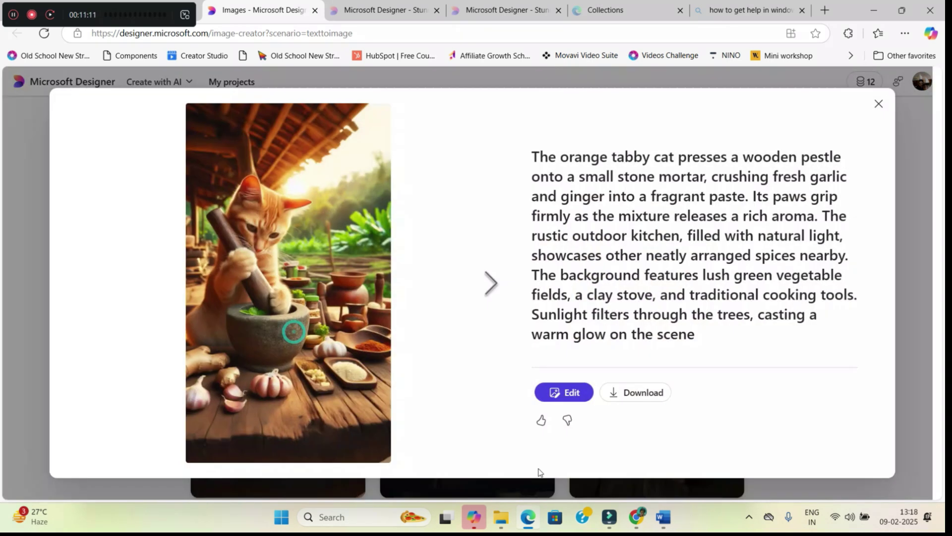
left_click(641, 395)
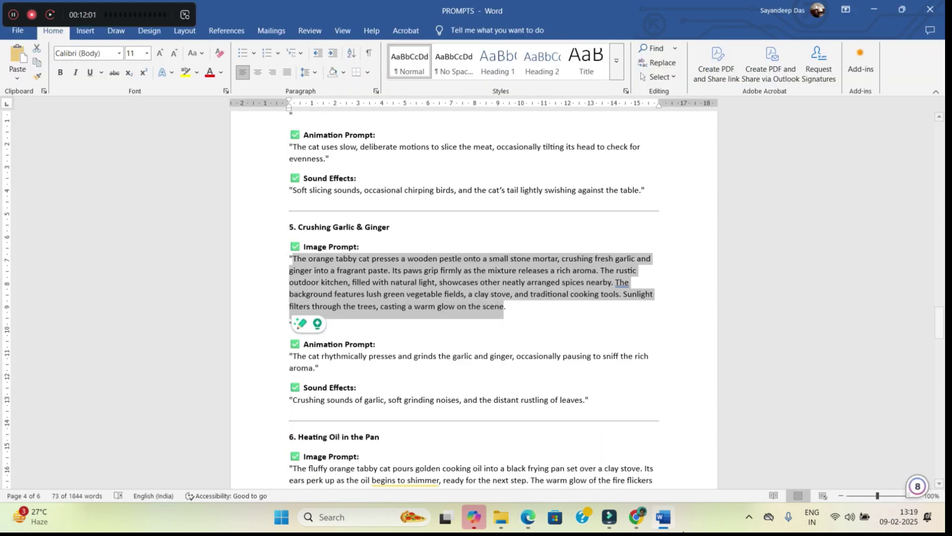
left_click(502, 517)
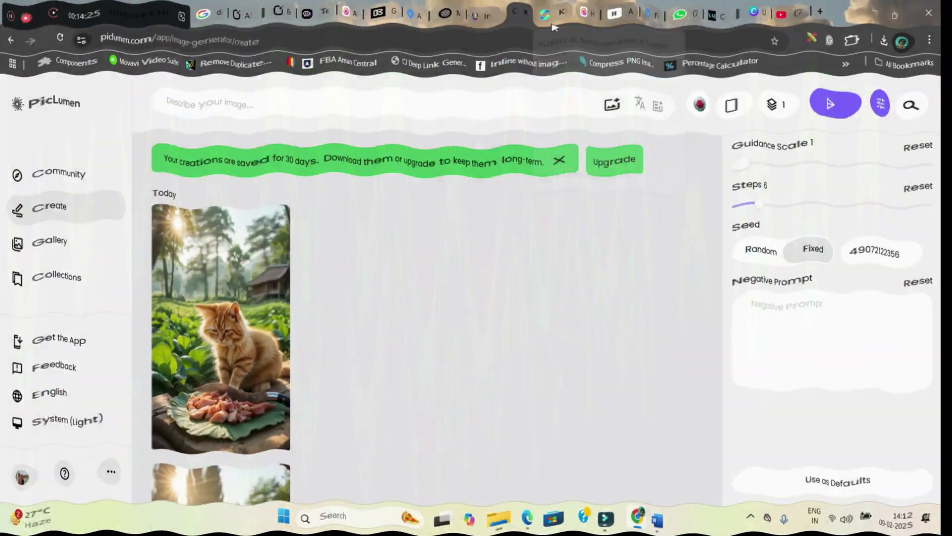
Switch to Kling AI and open its AI Videos image-to-video tool in Frames mode.
left_click(554, 27)
scroll(445, 199, "up", 10)
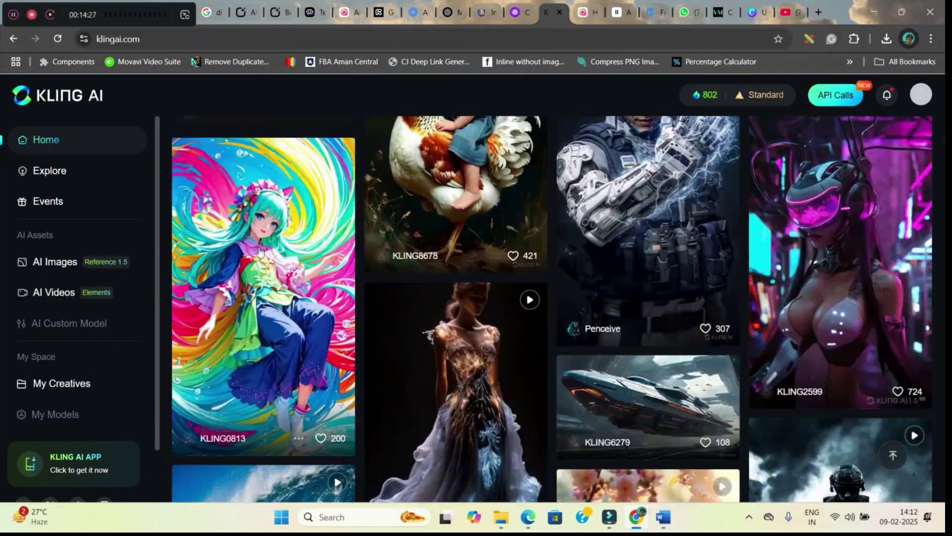
scroll(259, 251, "down", 15)
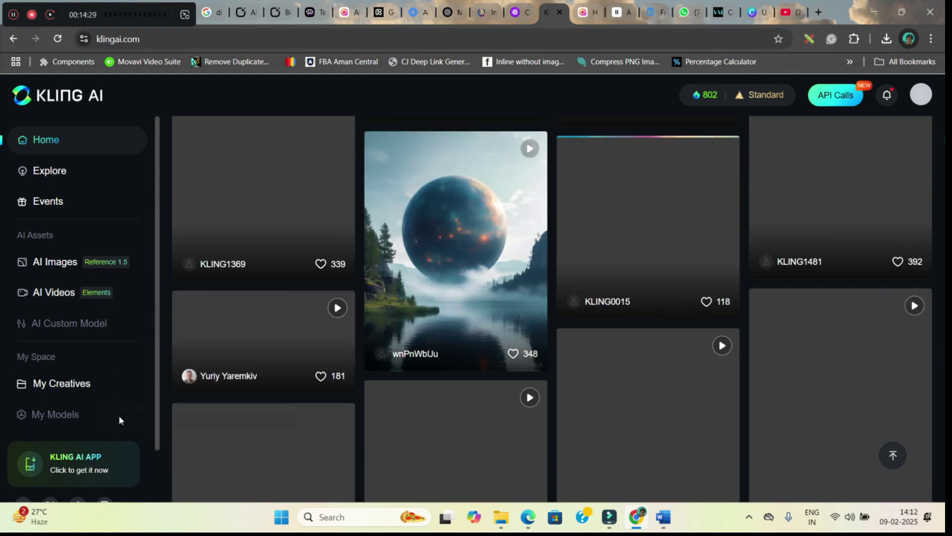
left_click(59, 293)
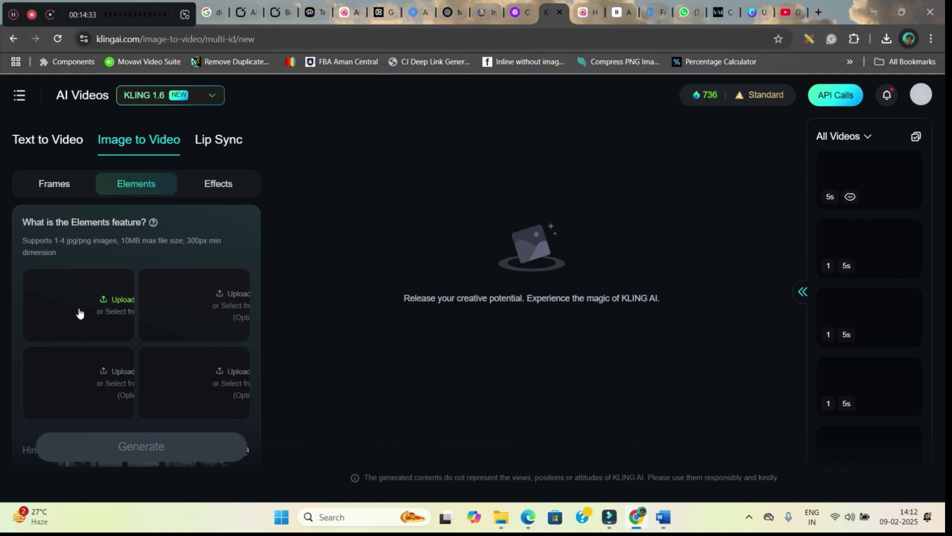
left_click(48, 186)
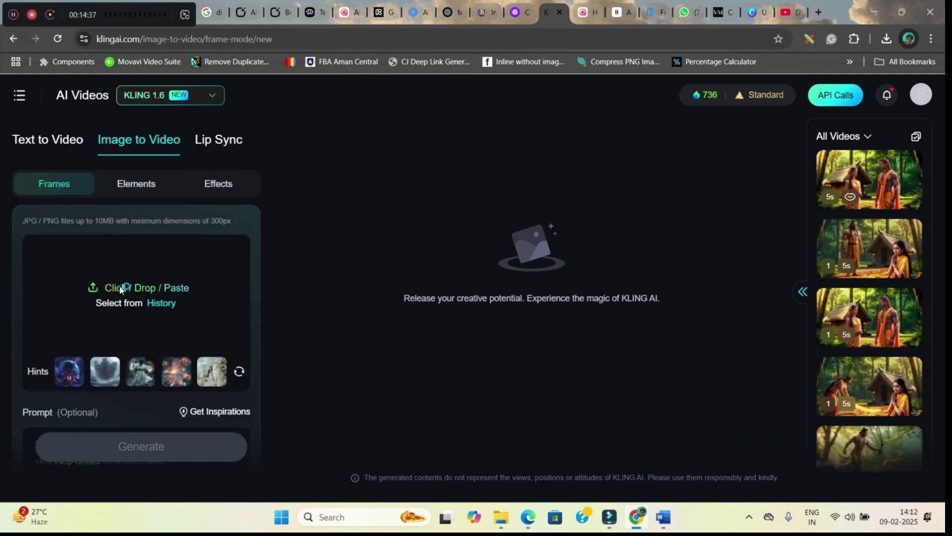
Upload the image SC 2 from the CAT ASSETS > IMAGES folder as the start frame.
left_click(121, 289)
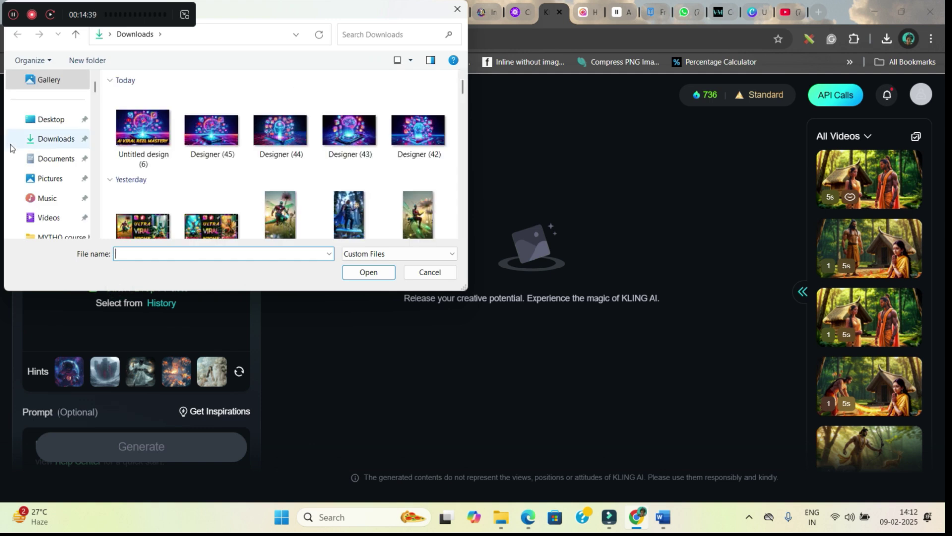
scroll(46, 158, "down", 2)
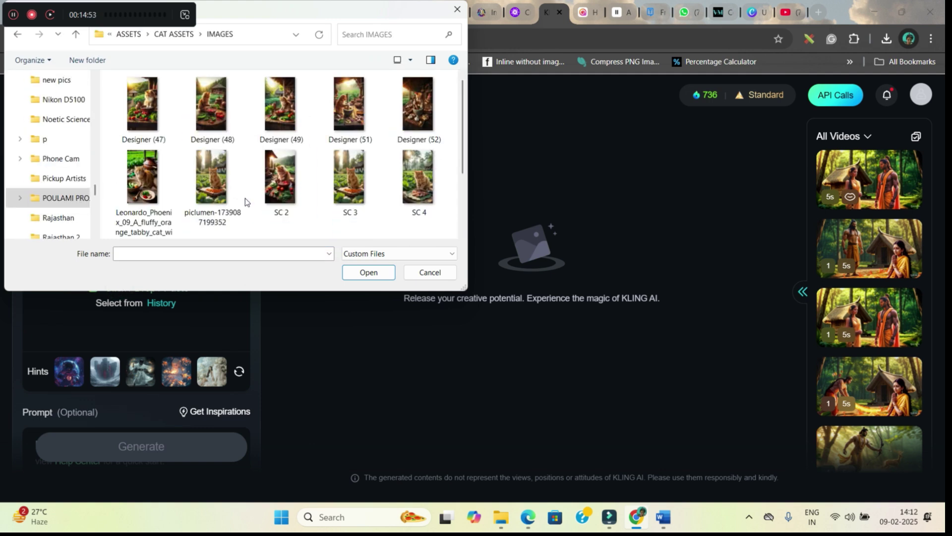
left_click(280, 178)
scroll(280, 183, "down", 1)
left_click(359, 272)
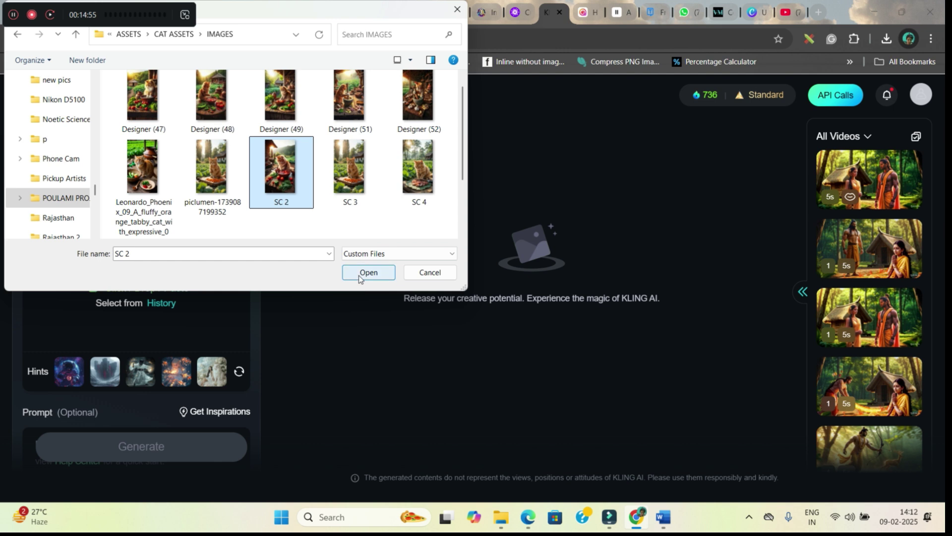
Fill in the video prompt with the Word document's animation prompt about the cat dipping its paw into the water.
left_click(661, 521)
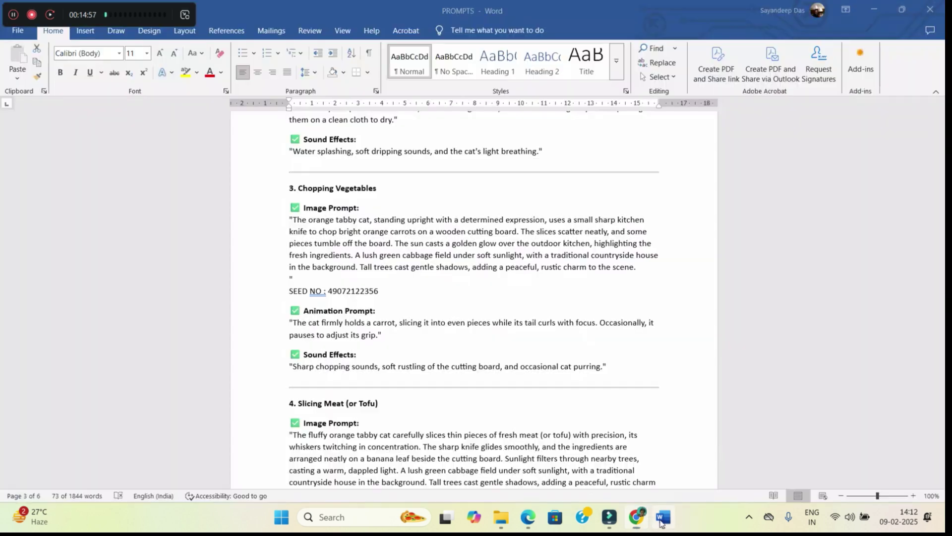
scroll(323, 199, "up", 2)
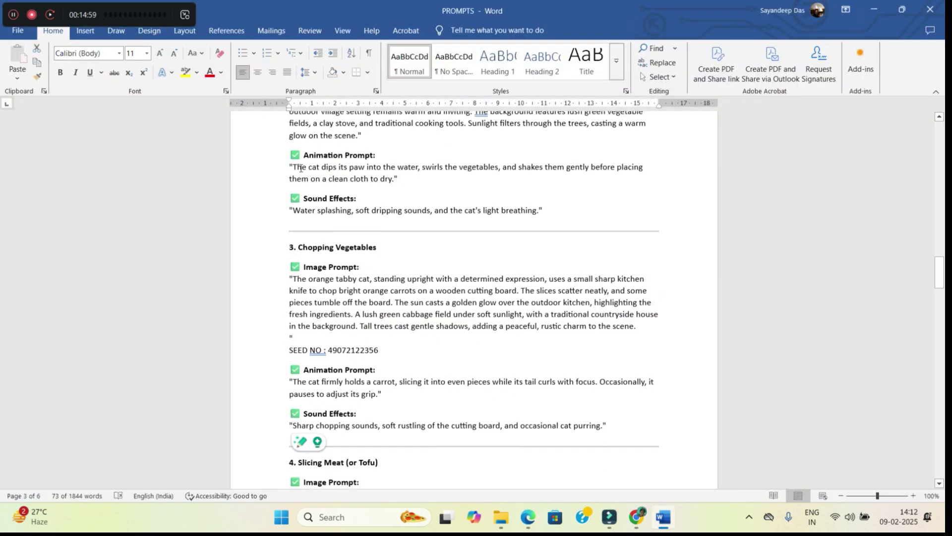
left_click_drag(290, 168, 397, 179)
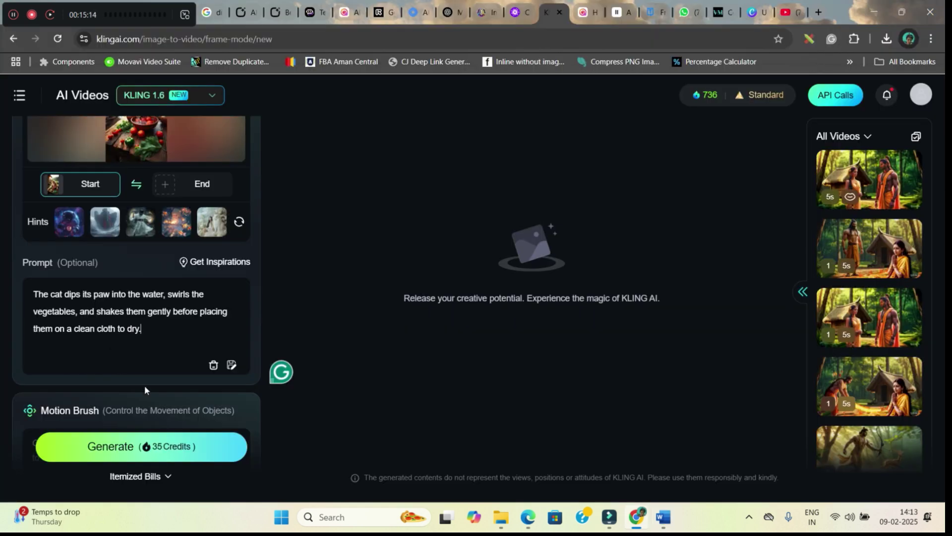
Check the video settings and generate one 5s clip in Professional Mode.
scroll(124, 353, "down", 5)
scroll(124, 353, "down", 1)
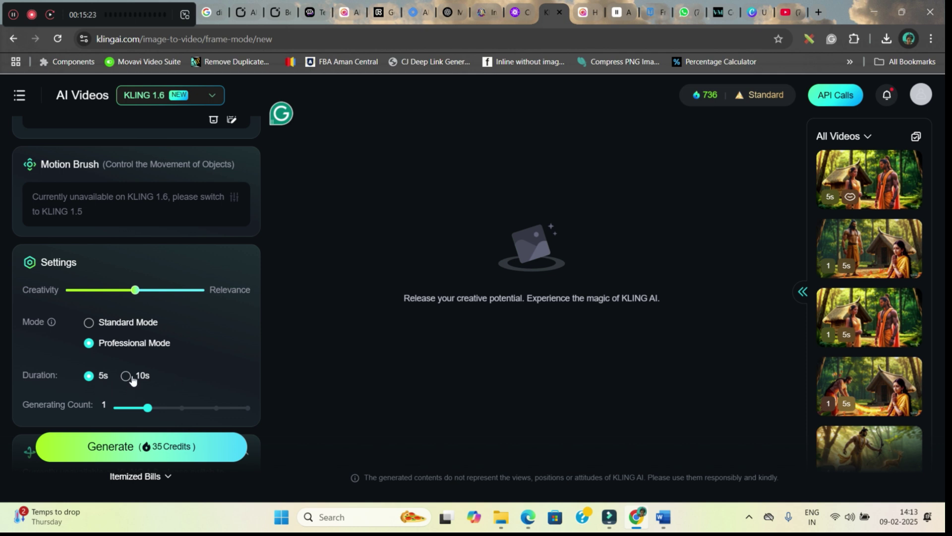
scroll(145, 399, "down", 3)
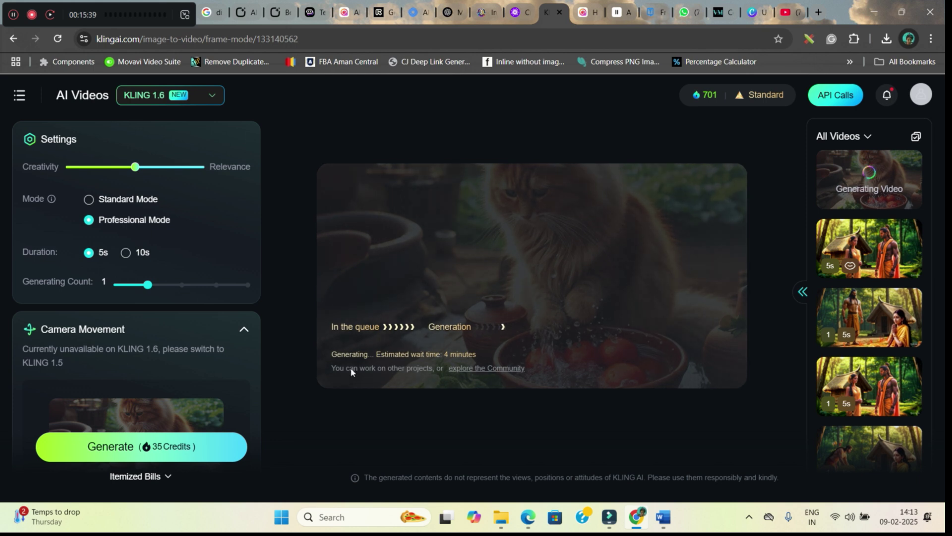
In Hailuo AI's image-to-video creator, upload the image Designer (51) and fill in the Crushing Garlic & Ginger animation prompt.
key("ctrl+Tab")
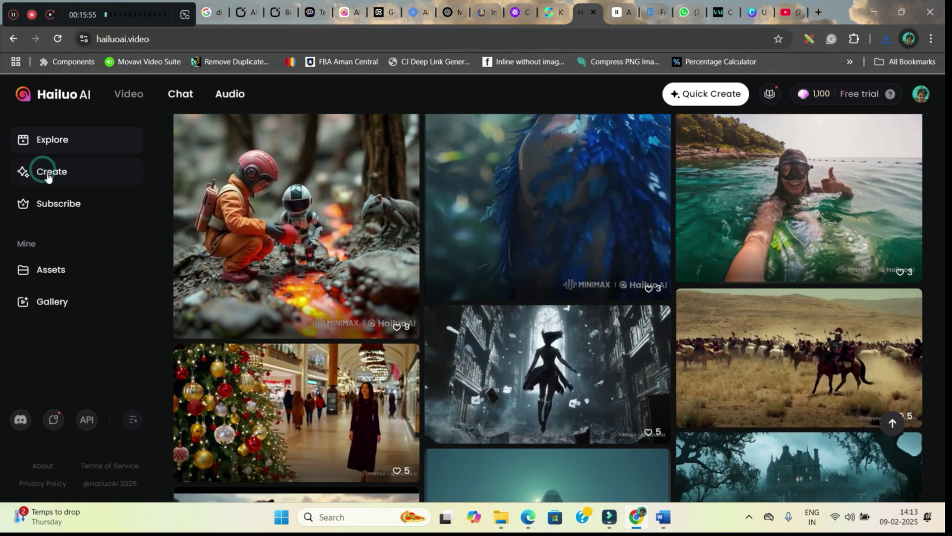
left_click(48, 174)
left_click(281, 206)
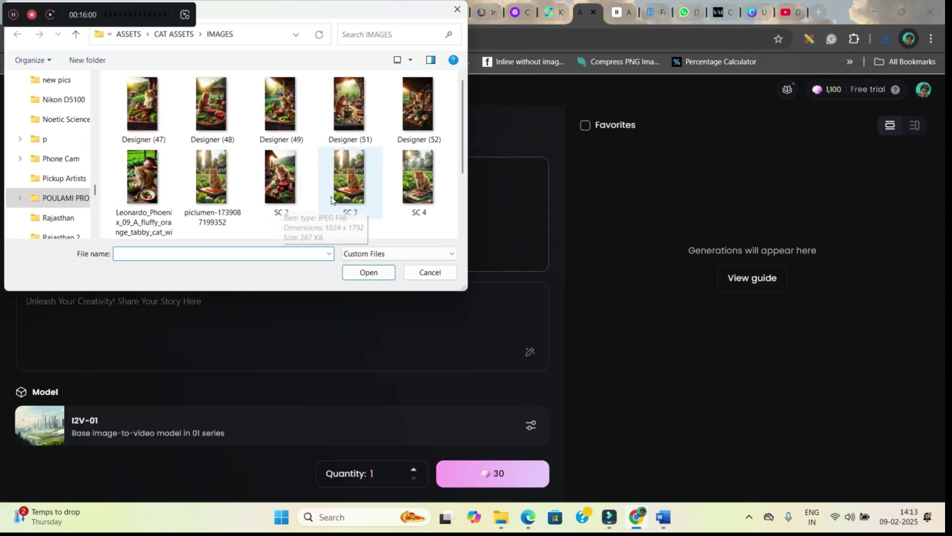
left_click(347, 191)
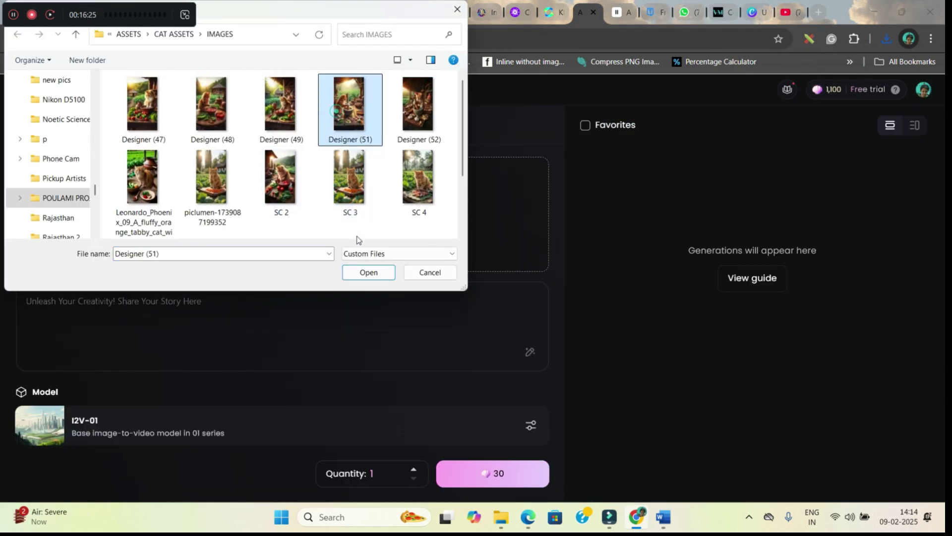
left_click(367, 274)
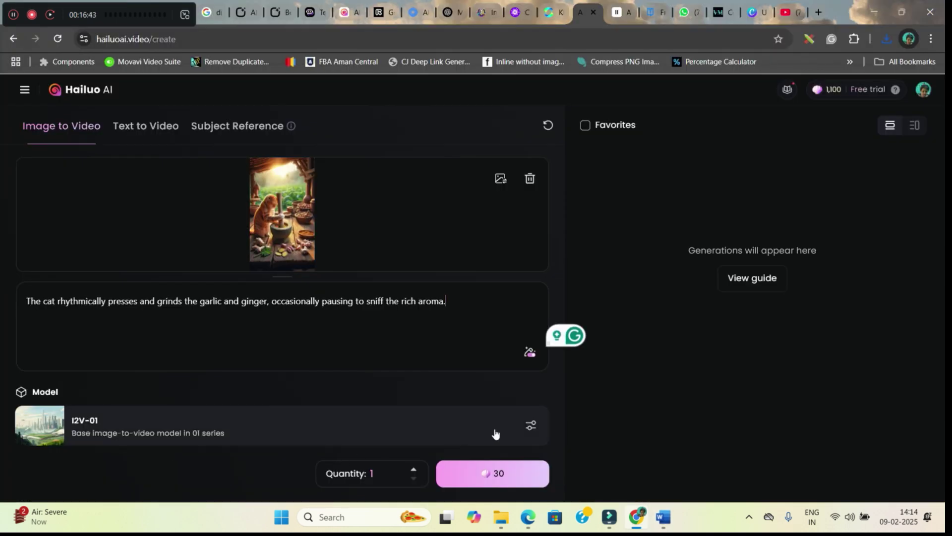
Choose the I2V-01-live model for the garlic and ginger video.
left_click(531, 425)
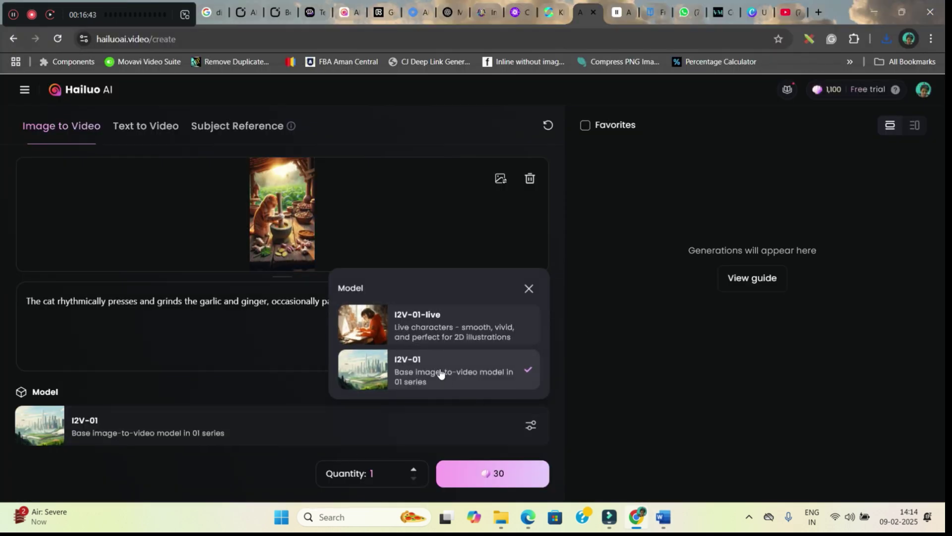
left_click(434, 320)
left_click(434, 320)
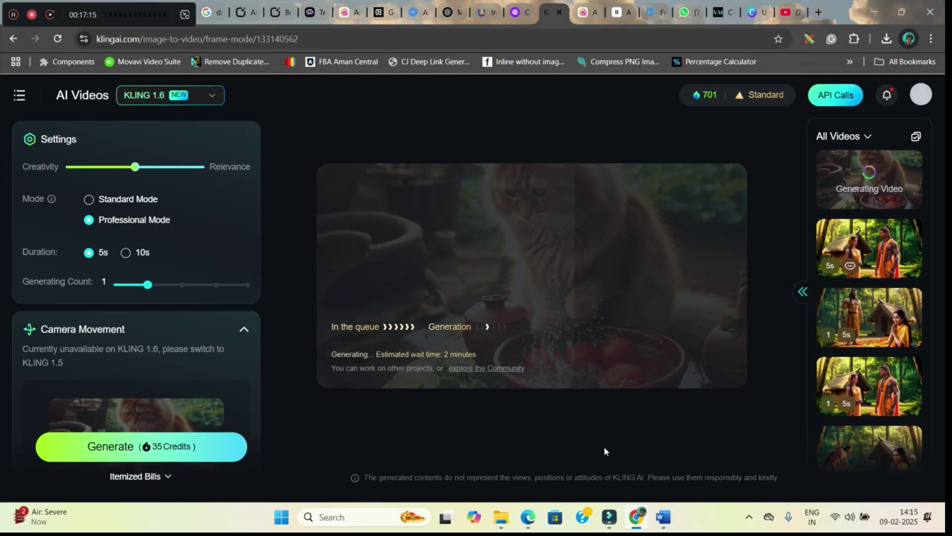
Switch to Runway and start a new Generative Session.
left_click(588, 13)
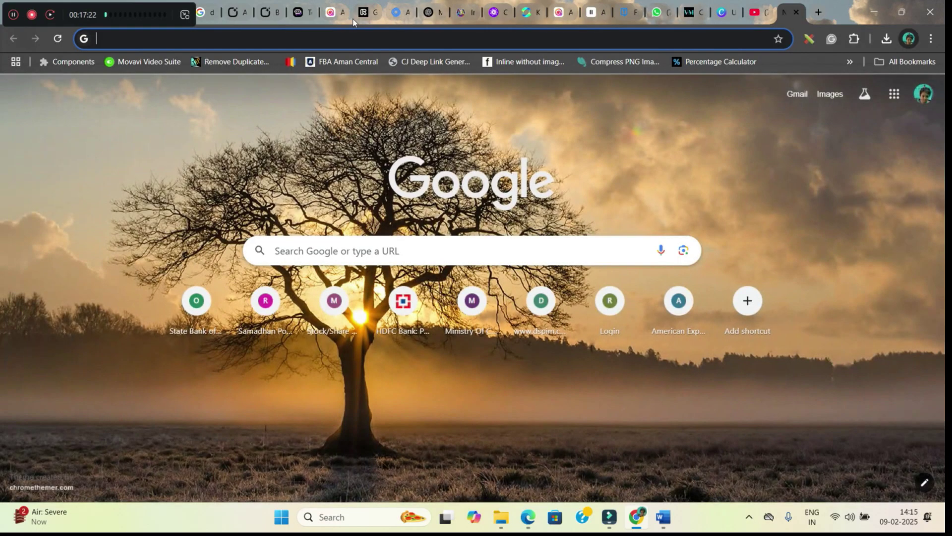
left_click(362, 11)
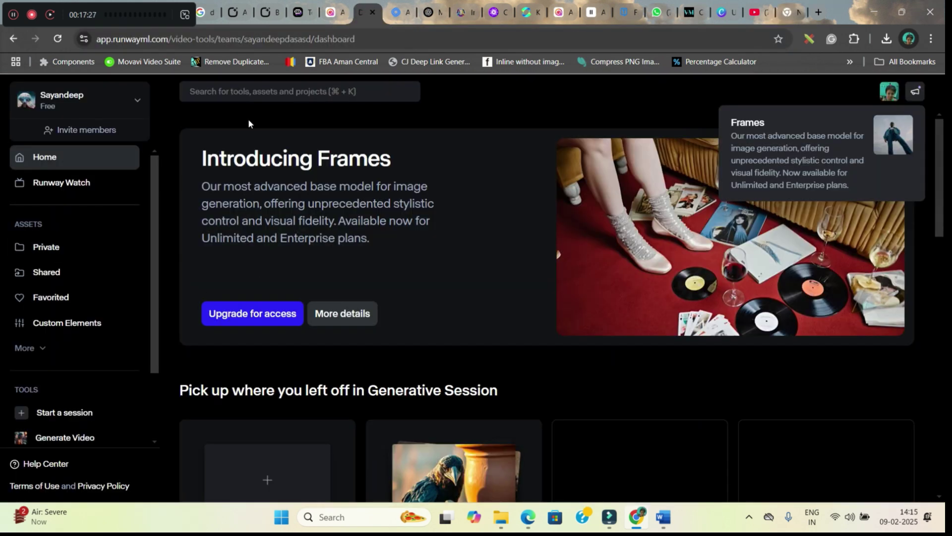
left_click(258, 91)
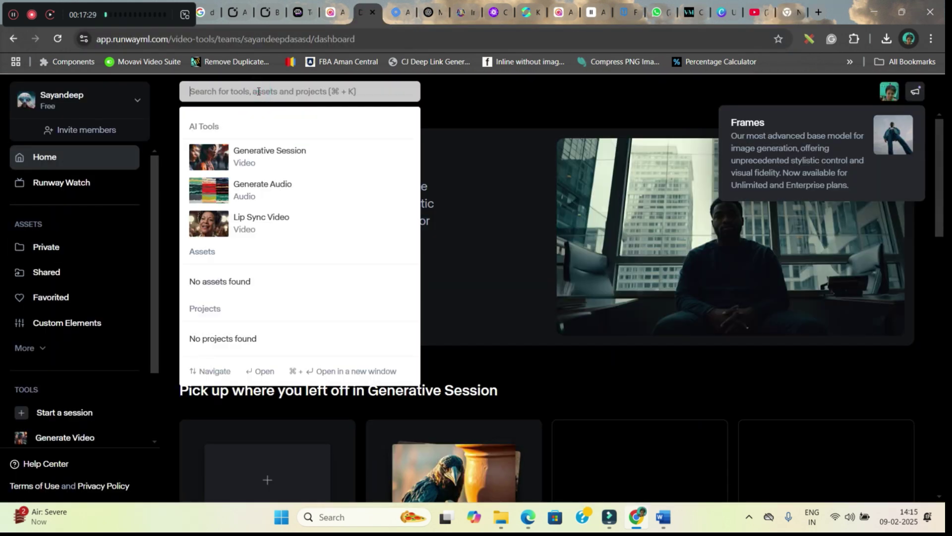
type("generative session")
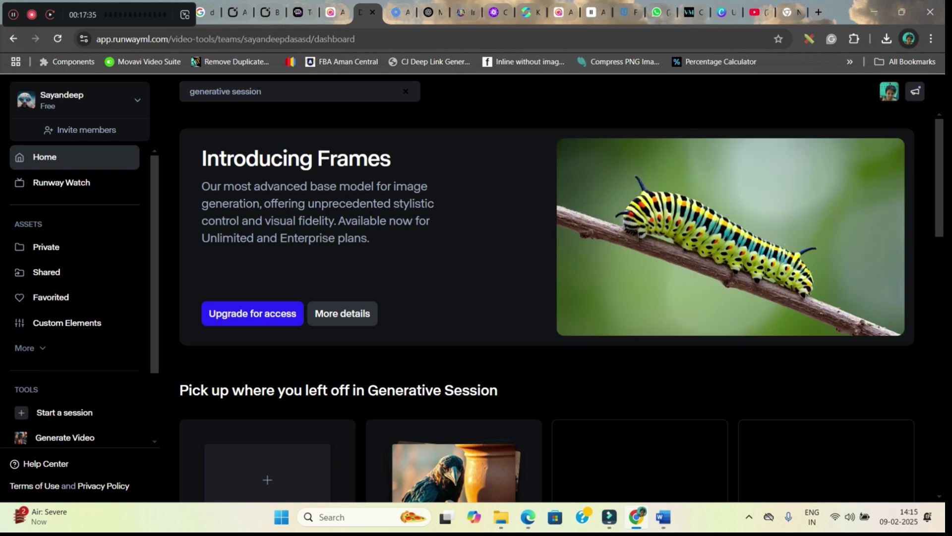
left_click(267, 466)
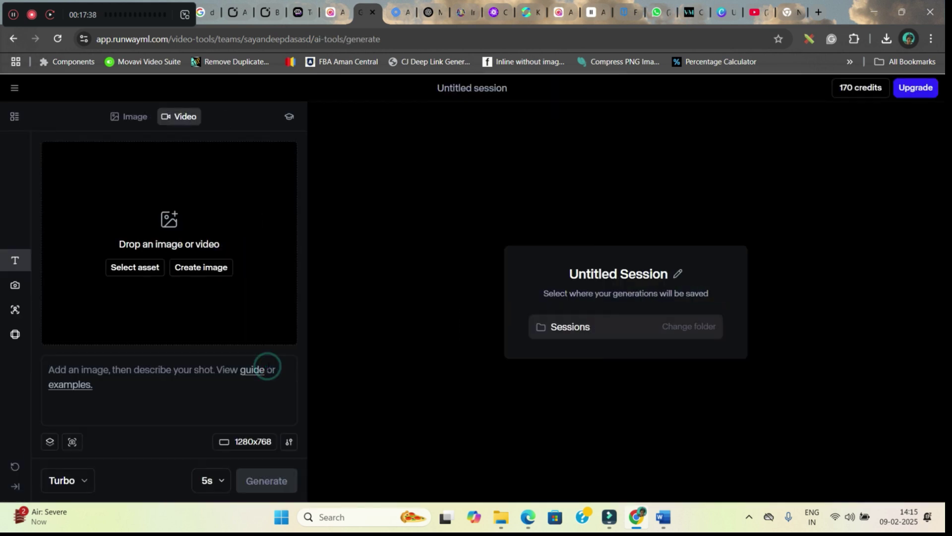
Upload the image SC 4 from the CAT ASSETS IMAGES folder as the video's source image.
left_click(137, 245)
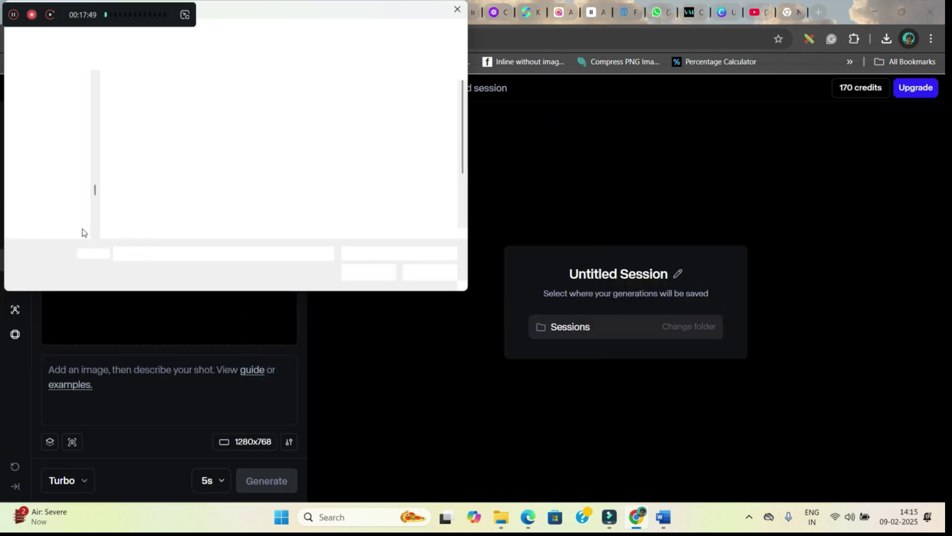
left_click(418, 178)
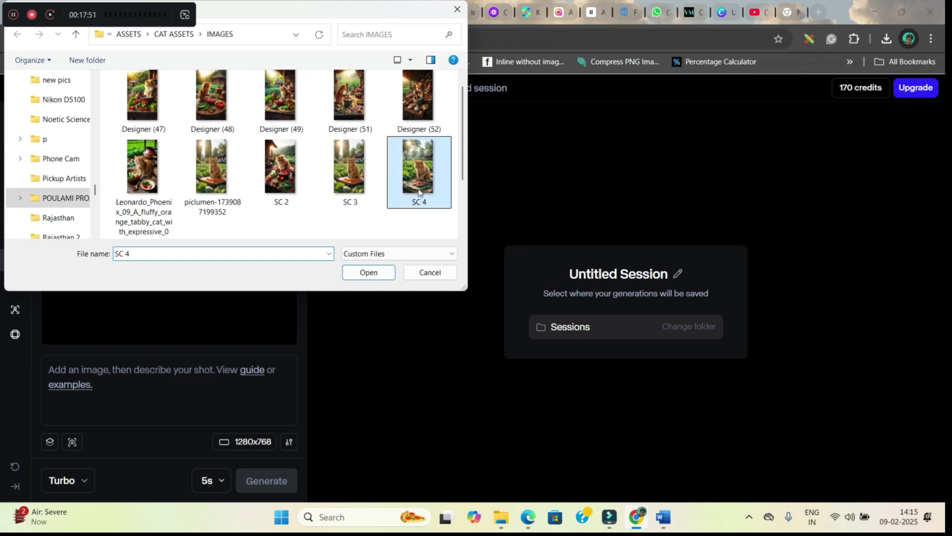
left_click(369, 272)
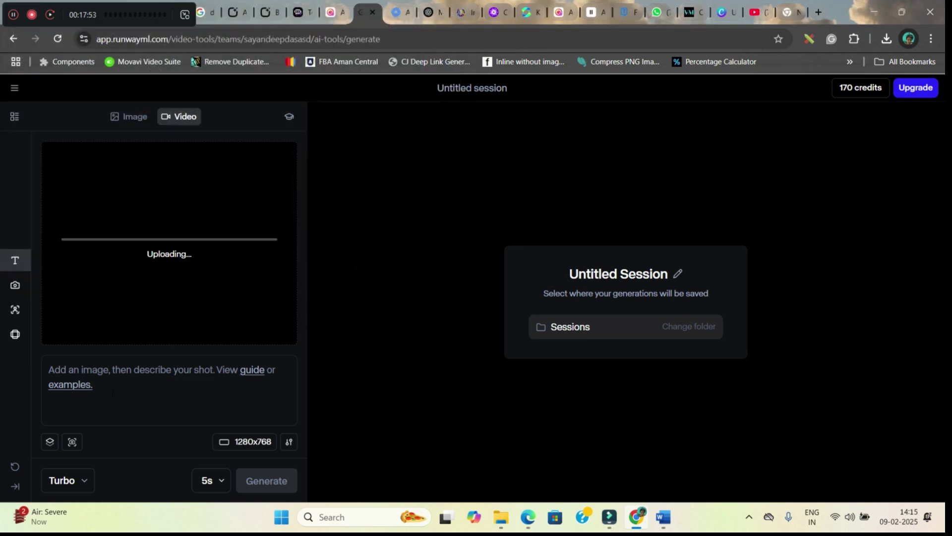
Fill in the shot description with the Word document's animation prompt about the cat slicing the meat with slow, deliberate motions.
left_click(106, 372)
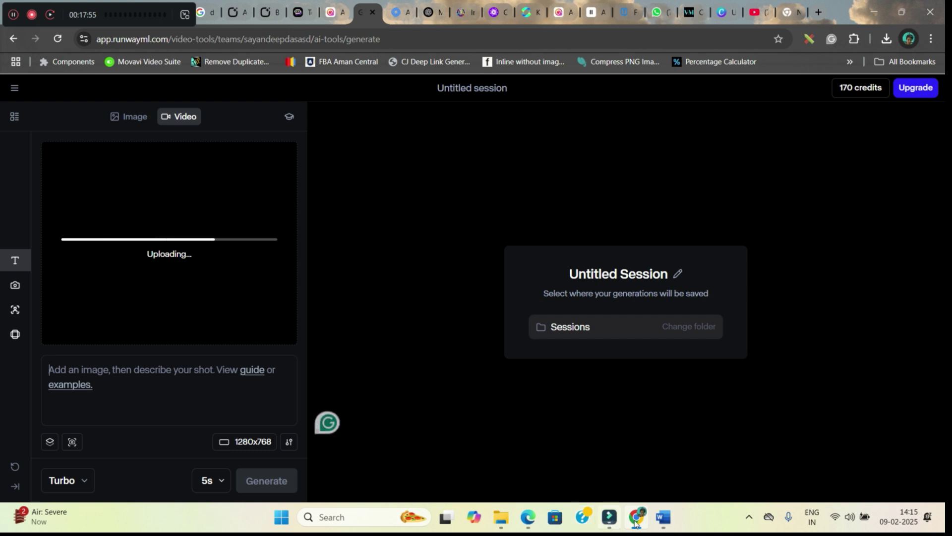
left_click(664, 518)
scroll(337, 316, "up", 3)
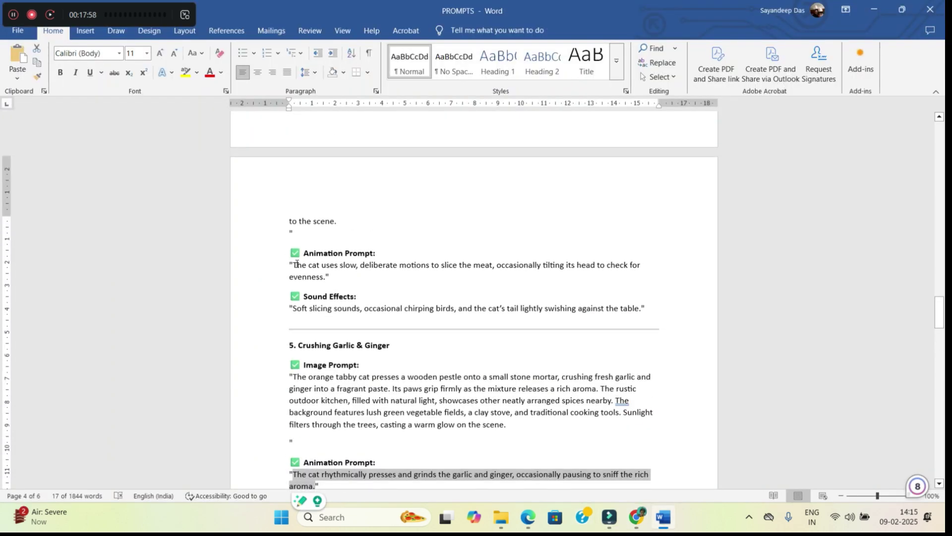
left_click_drag(292, 263, 328, 277)
key("ctrl+c")
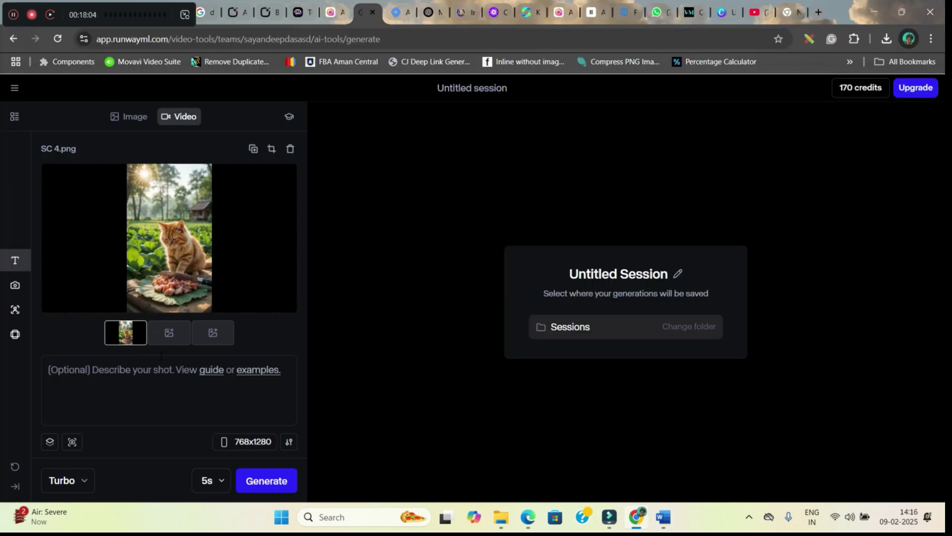
left_click(160, 355)
key("ctrl+v")
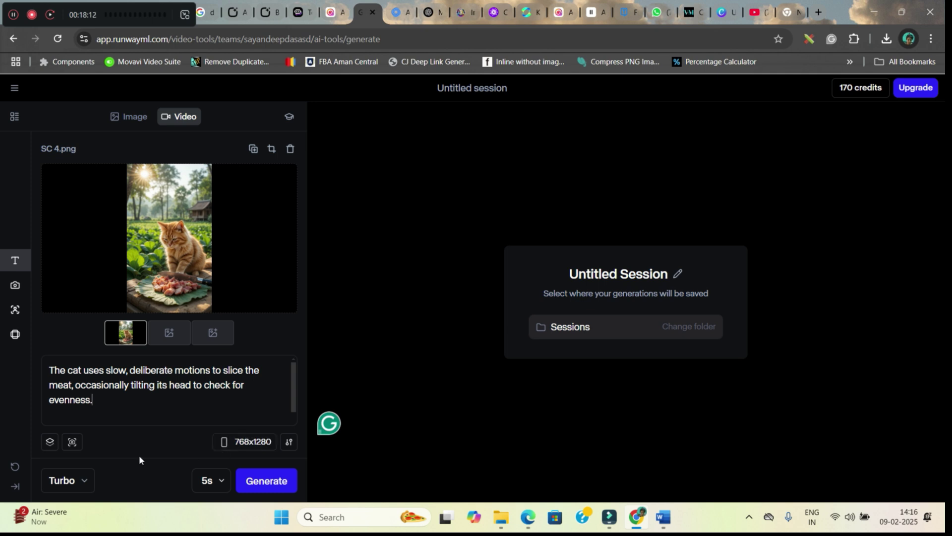
Check the duration options, keep 5 seconds and generate the meat-slicing video with the Turbo model.
left_click(220, 480)
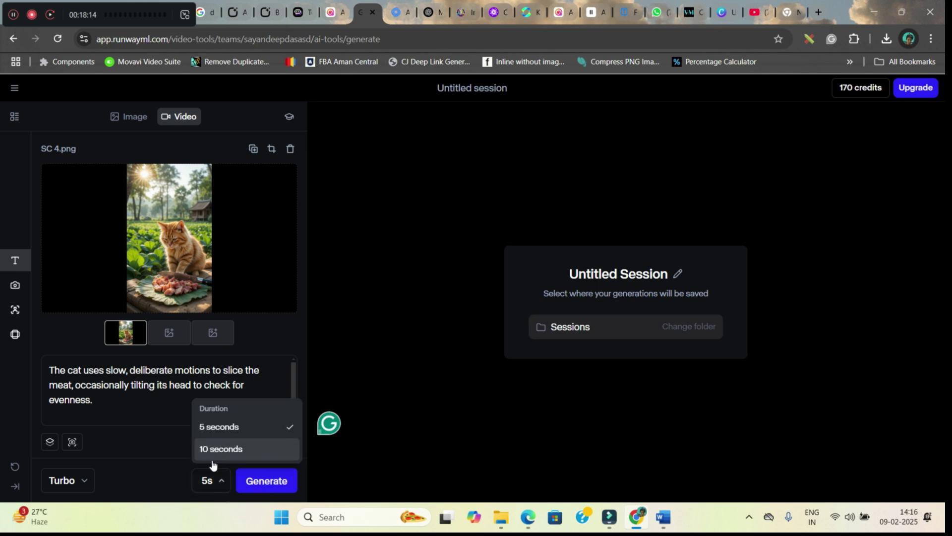
left_click(218, 479)
left_click(270, 489)
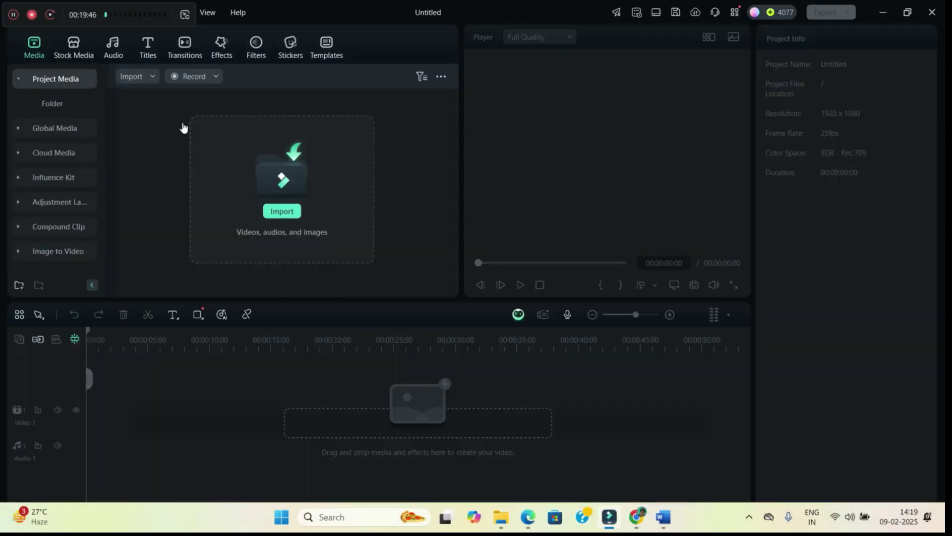
In Wondershare Filmora, import the three generated cat clips into the project media.
left_click(64, 81)
left_click(64, 79)
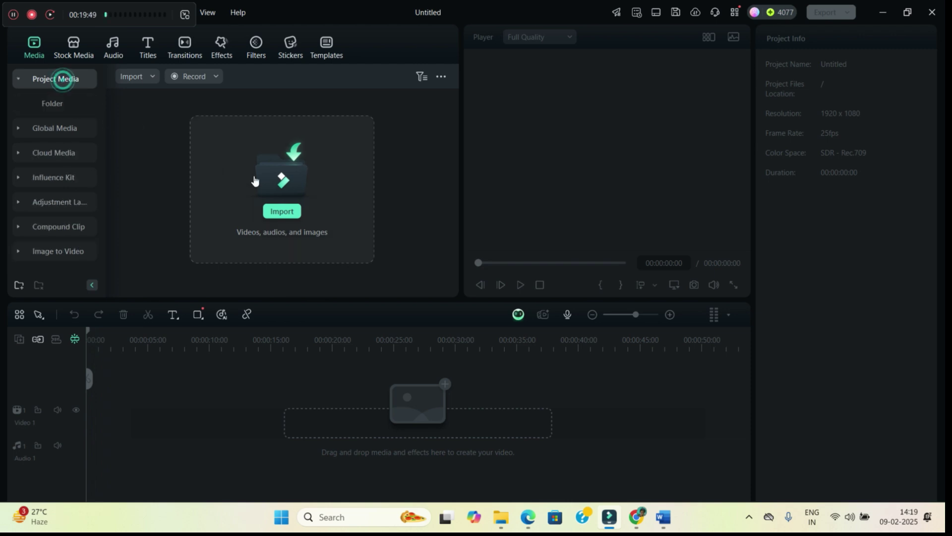
left_click(284, 209)
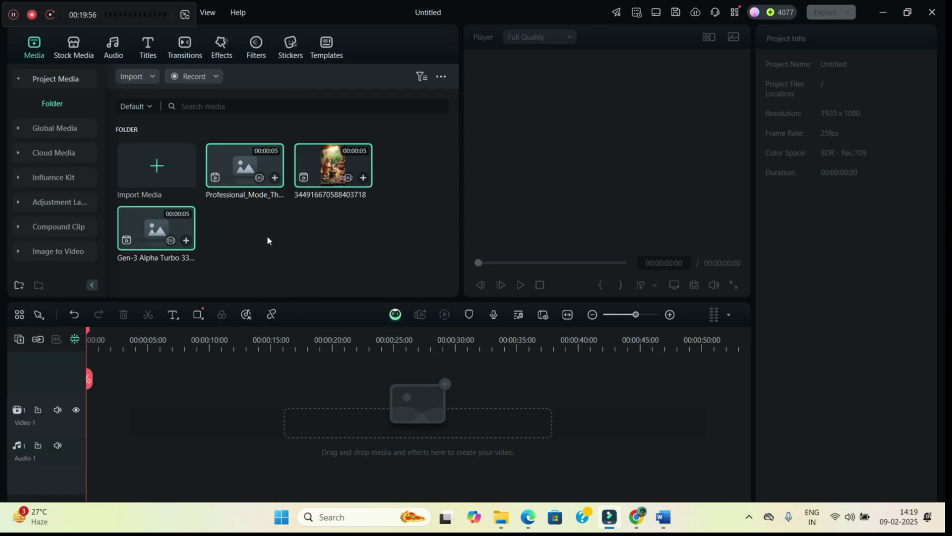
left_click(267, 235)
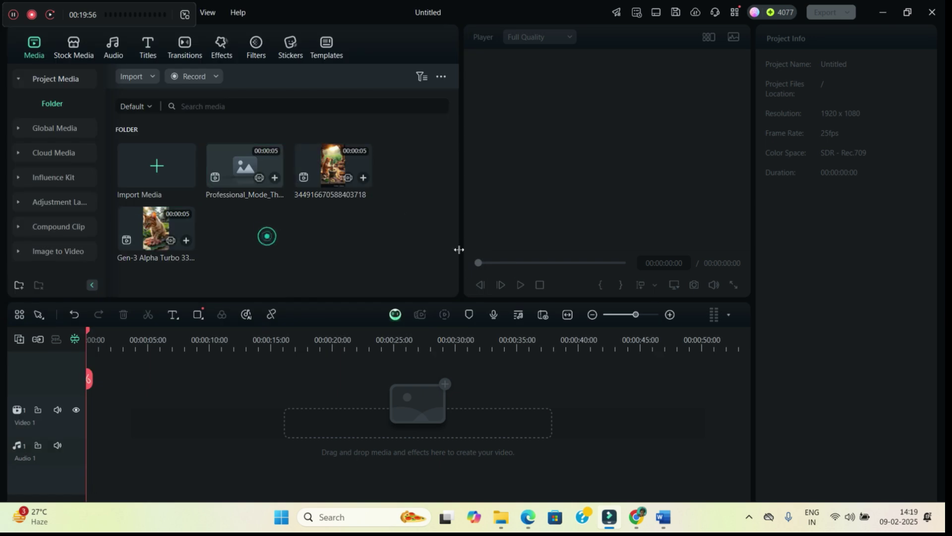
left_click_drag(241, 177, 92, 404)
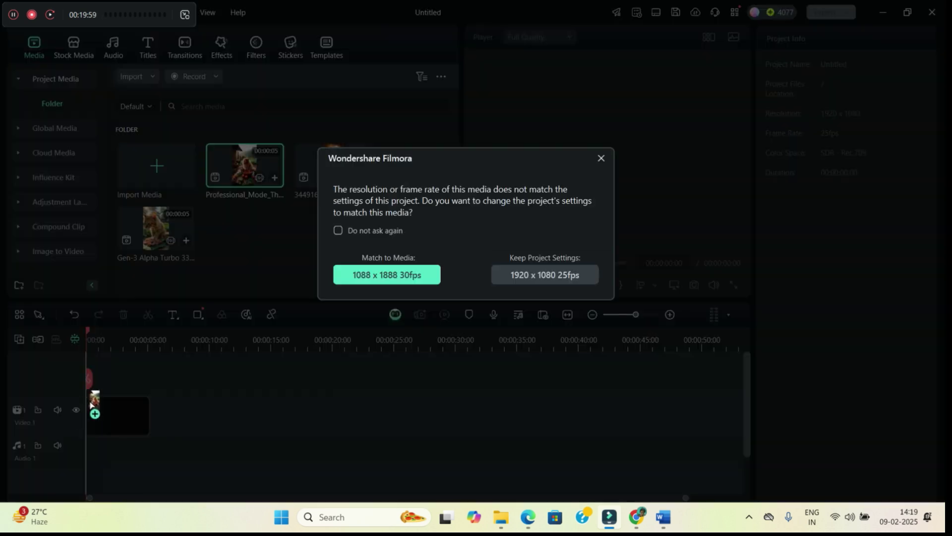
left_click(600, 158)
left_click_drag(332, 166, 559, 229)
left_click(600, 158)
left_click_drag(153, 246, 228, 419)
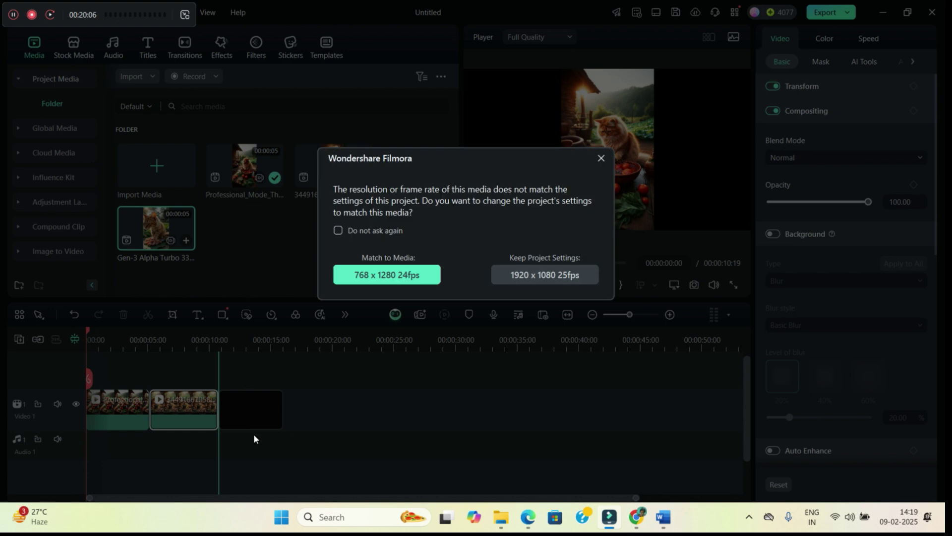
left_click(601, 158)
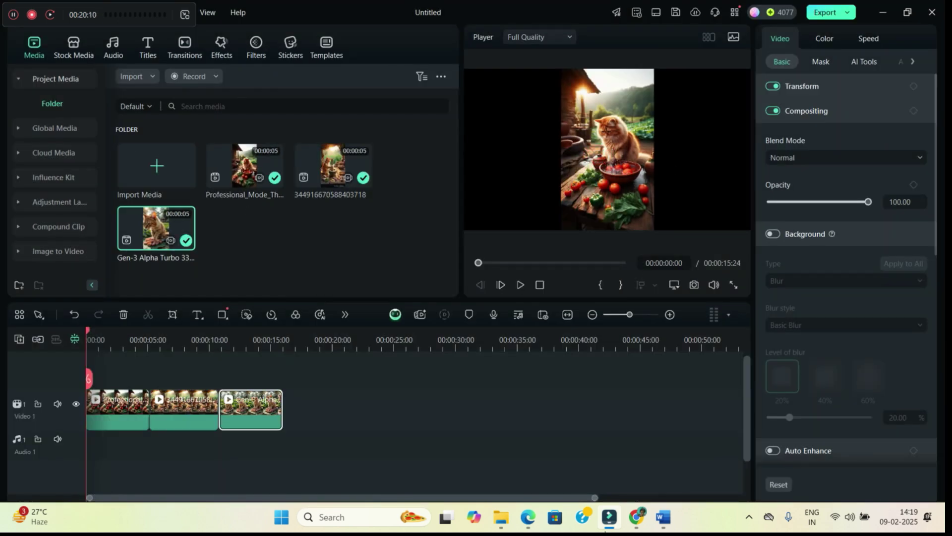
Look up the Washing Vegetables sound effects description in the Word document and return to Filmora.
left_click(670, 528)
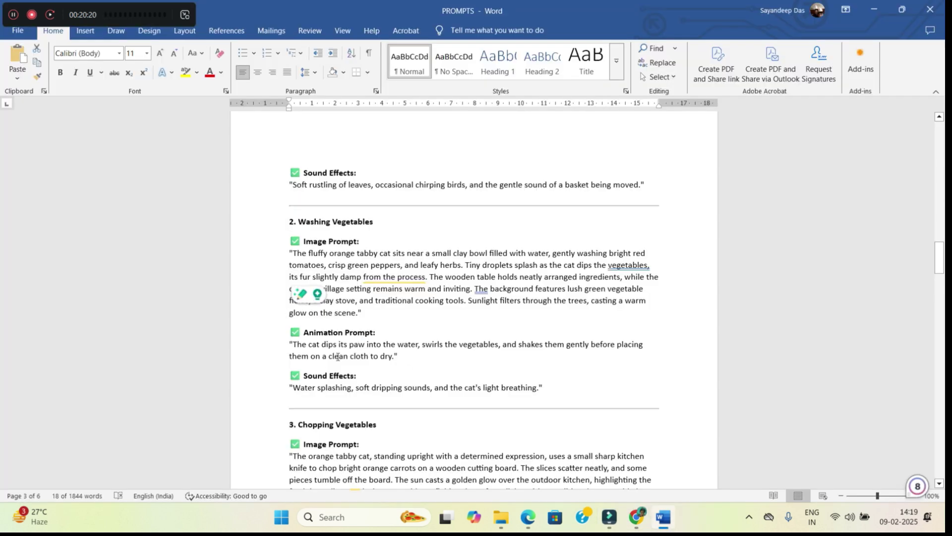
left_click_drag(294, 388, 539, 391)
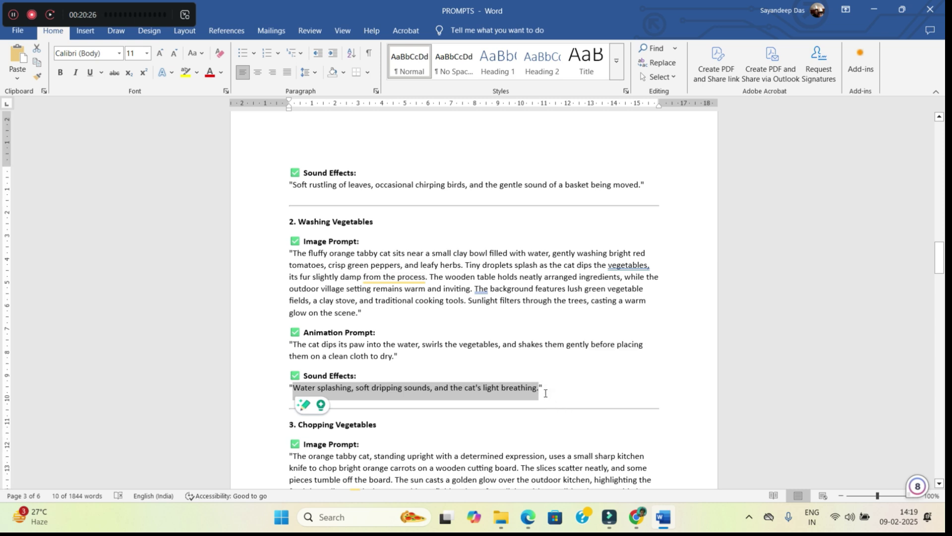
key("alt+Tab")
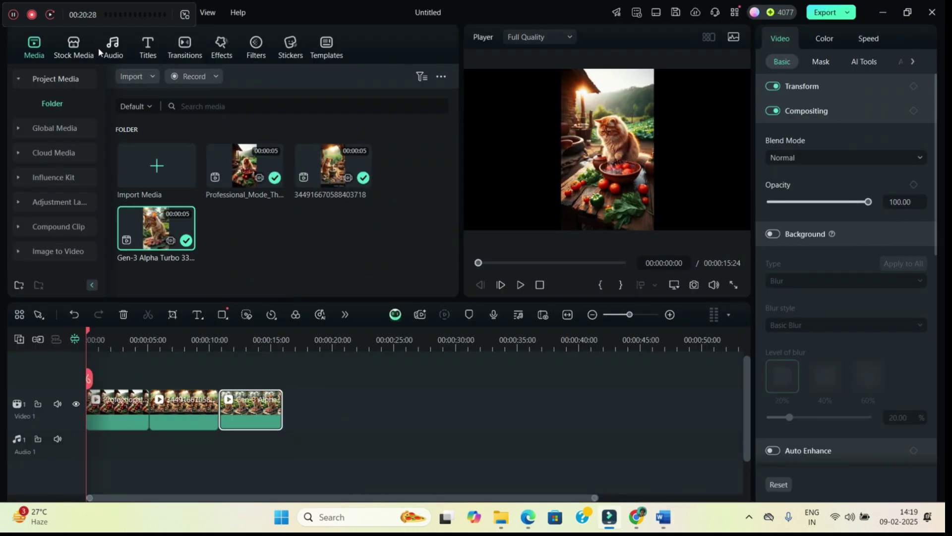
Search the sound effects for "Water" and place Water Splash at the start of the Audio 1 track.
left_click(114, 51)
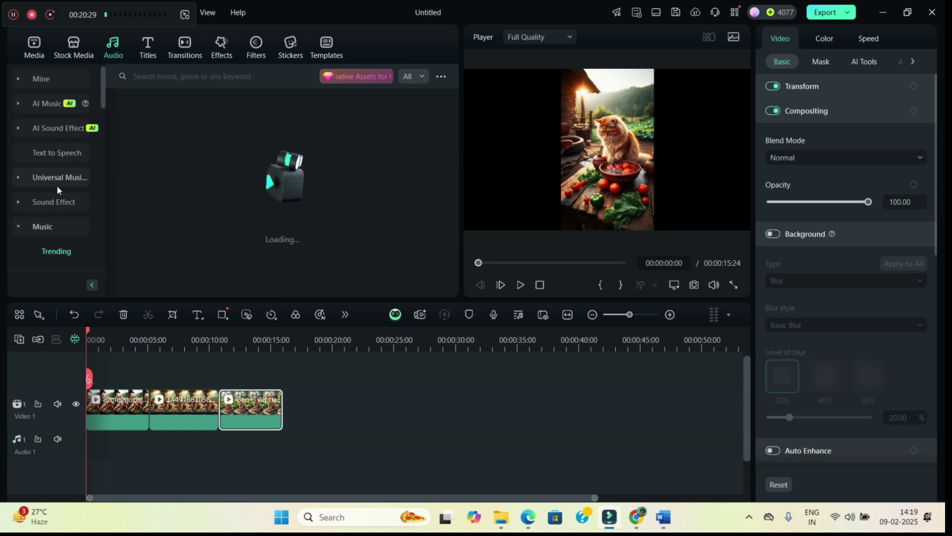
left_click(43, 207)
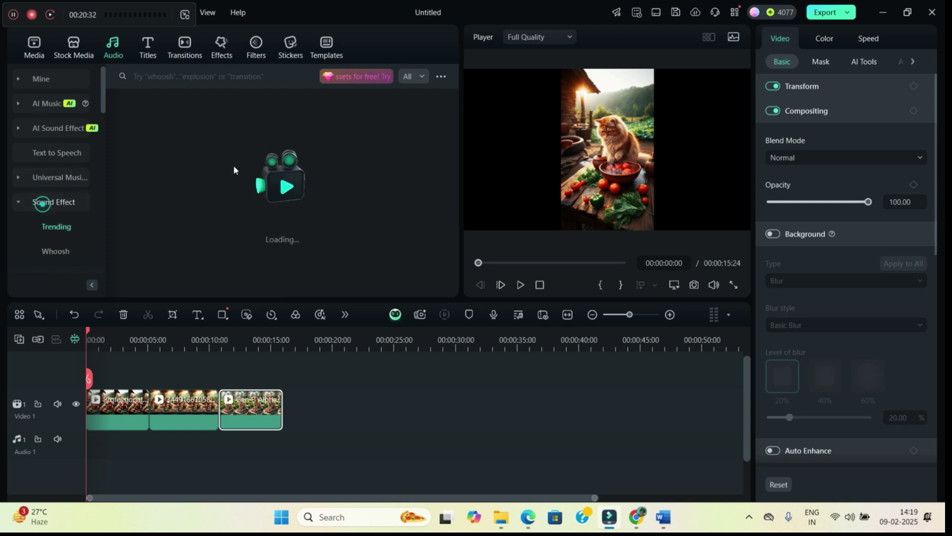
left_click(204, 75)
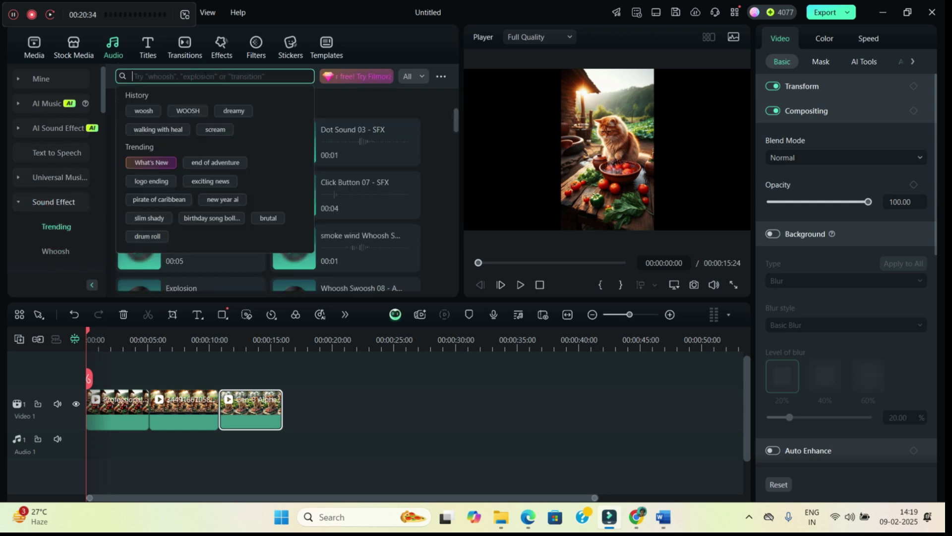
type("Water")
key("Return")
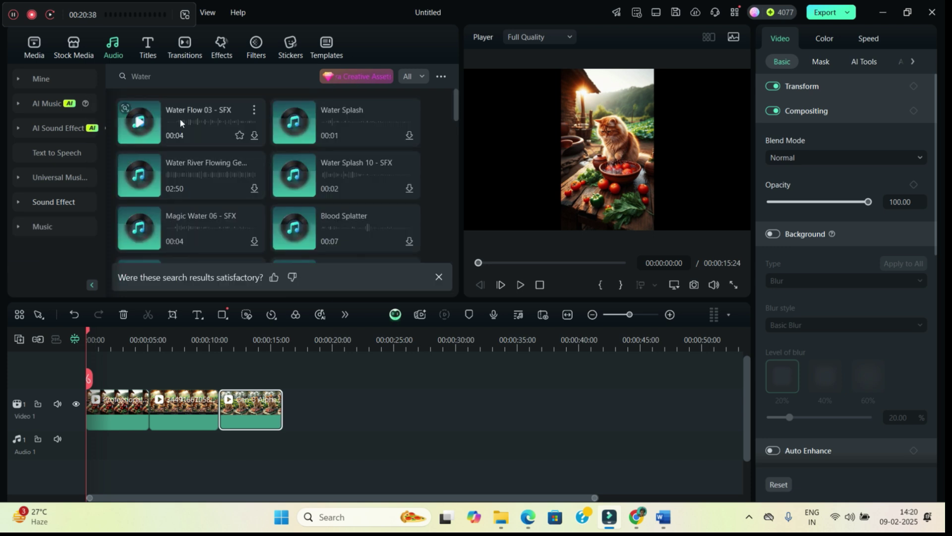
left_click_drag(295, 121, 98, 444)
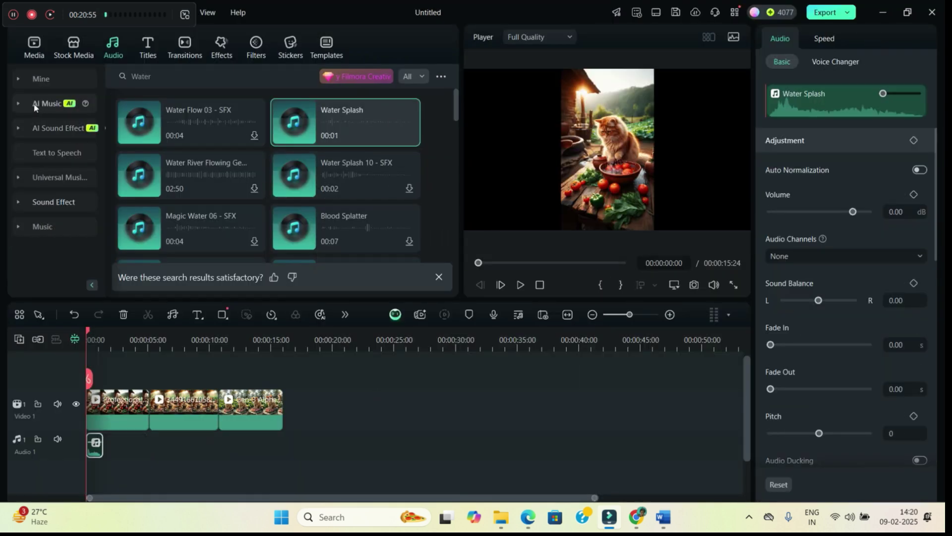
Open the AI Sound Effect tool, and enlarge the garlic-and-ginger clip in the preview so its watermark falls outside the frame.
left_click(57, 127)
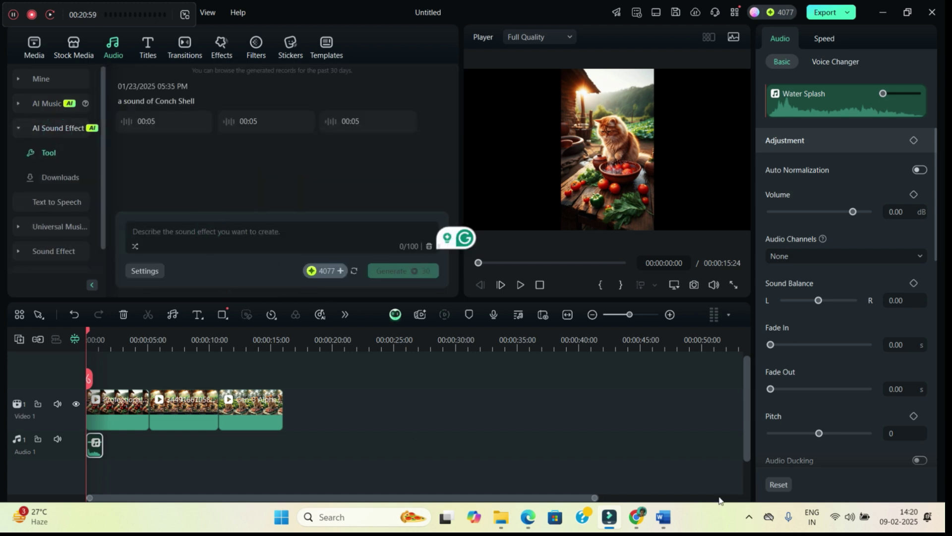
left_click(270, 414)
left_click(191, 398)
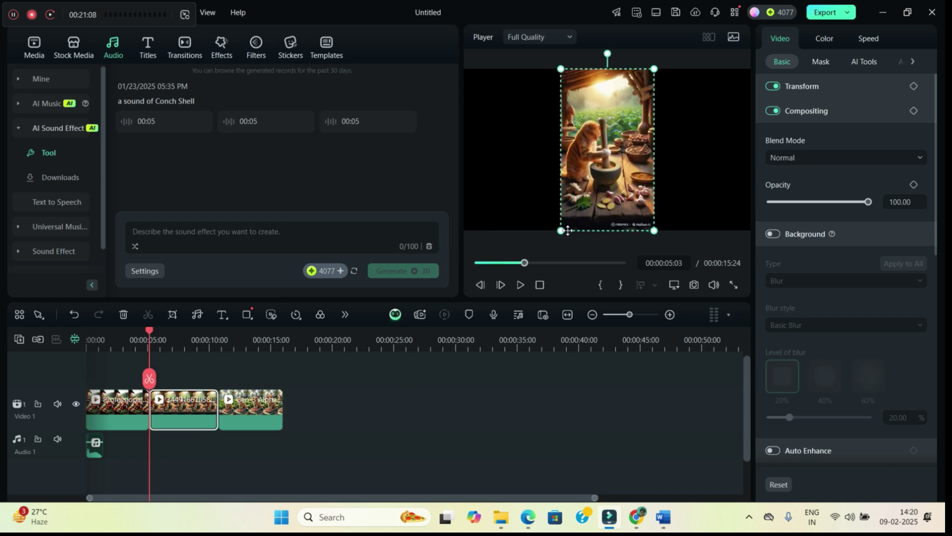
left_click_drag(561, 231, 557, 240)
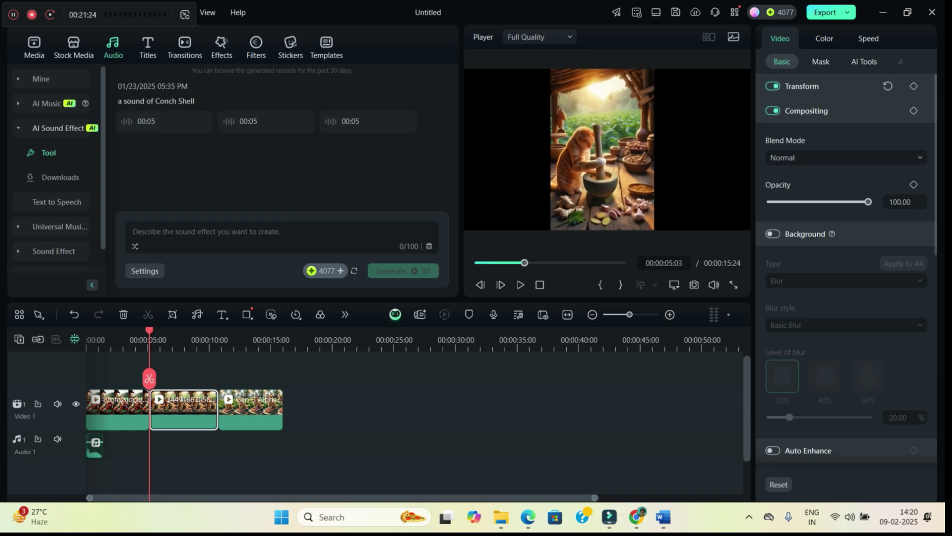
Copy the Crushing Garlic & Ginger sound effects description from the Word document.
left_click(663, 517)
scroll(526, 302, "down", 5)
scroll(526, 302, "down", 13)
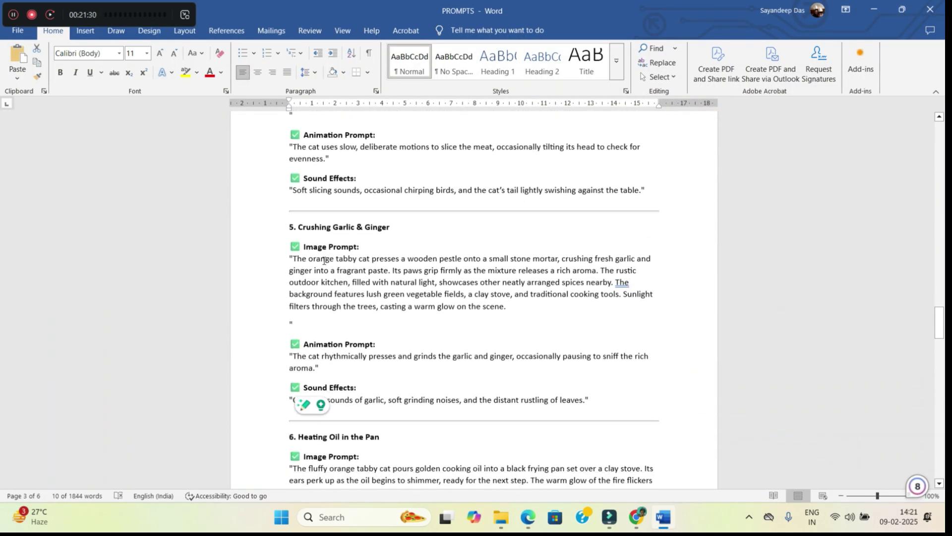
left_click_drag(584, 402, 292, 400)
key("ctrl+c")
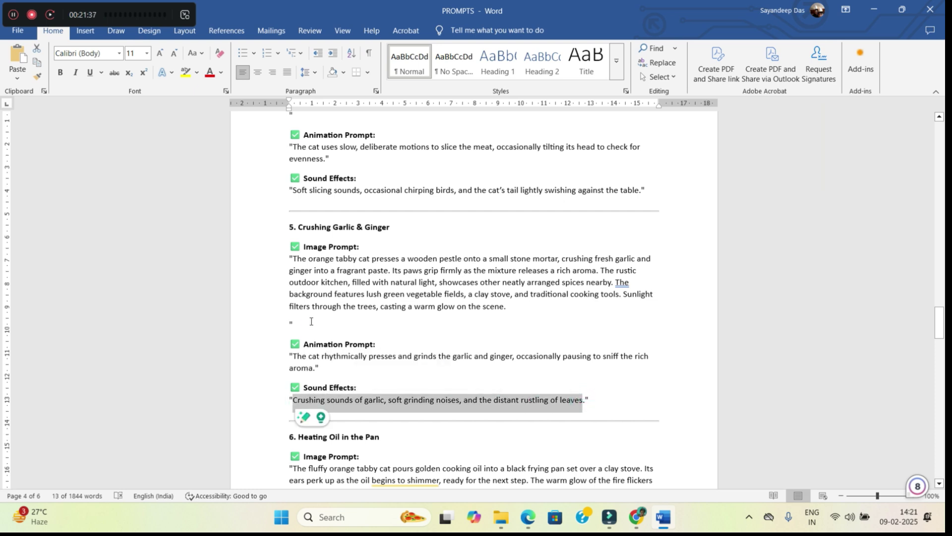
Generate AI sound effects in Filmora from the copied description and place the first result on the audio track beneath the garlic-and-ginger clip.
key("alt+Tab")
left_click(155, 232)
key("ctrl+v")
left_click(397, 271)
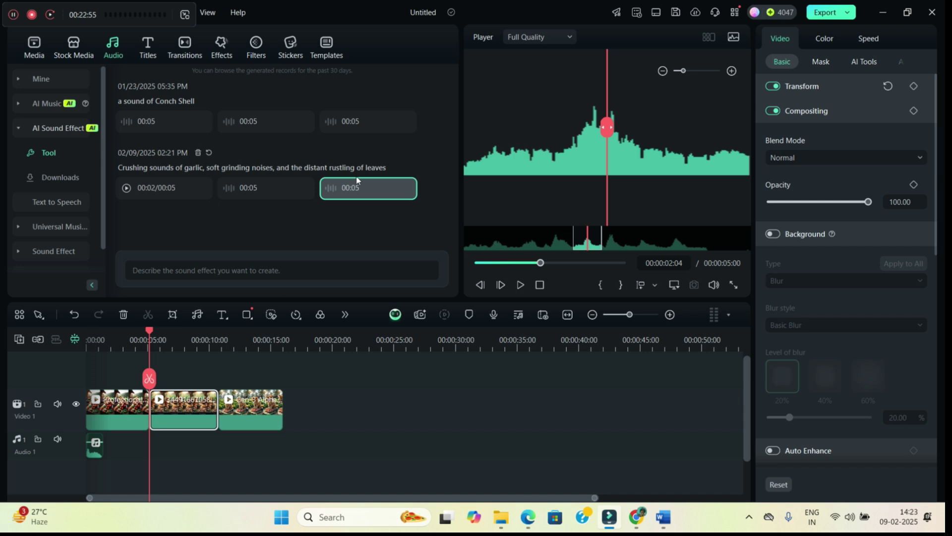
left_click_drag(142, 187, 224, 454)
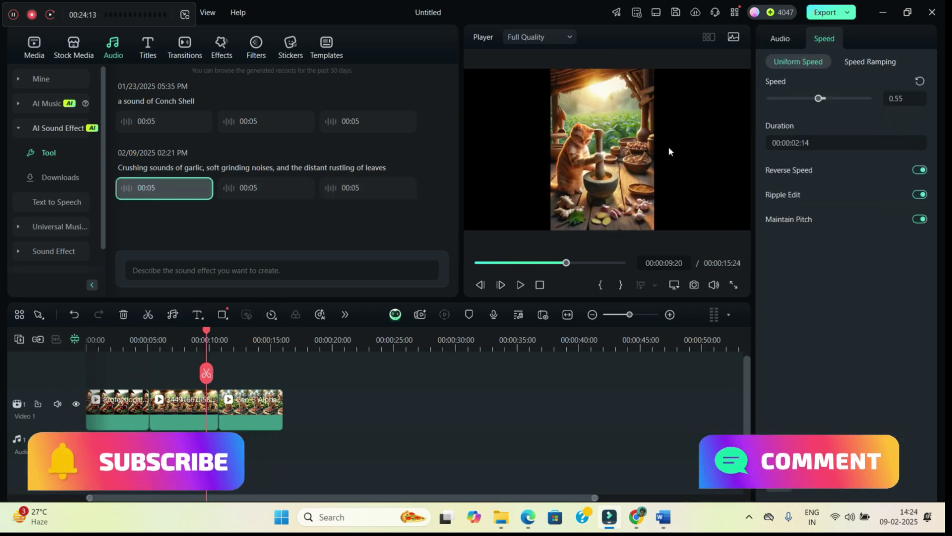
Open the local export settings, set the quality to Higher and switch the resolution to Custom.
key("ctrl+e")
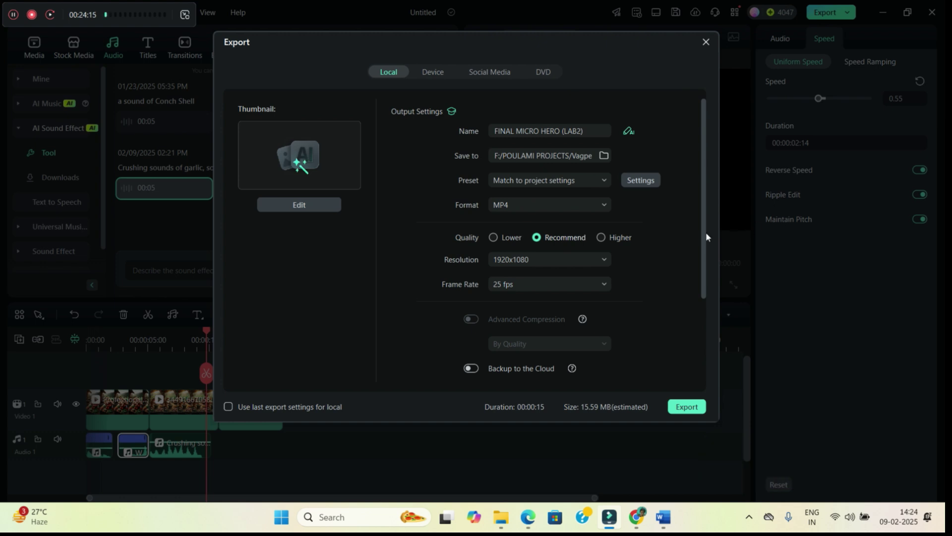
left_click(602, 237)
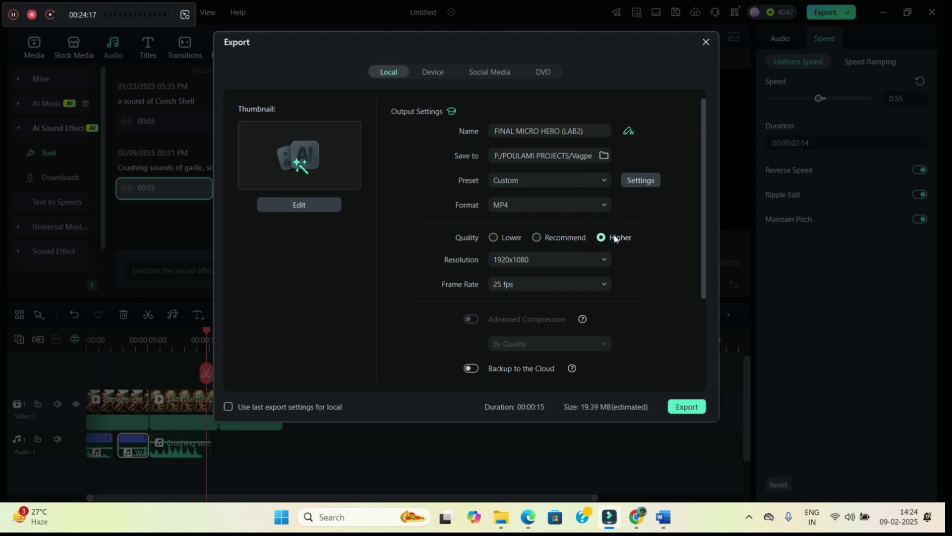
left_click(604, 258)
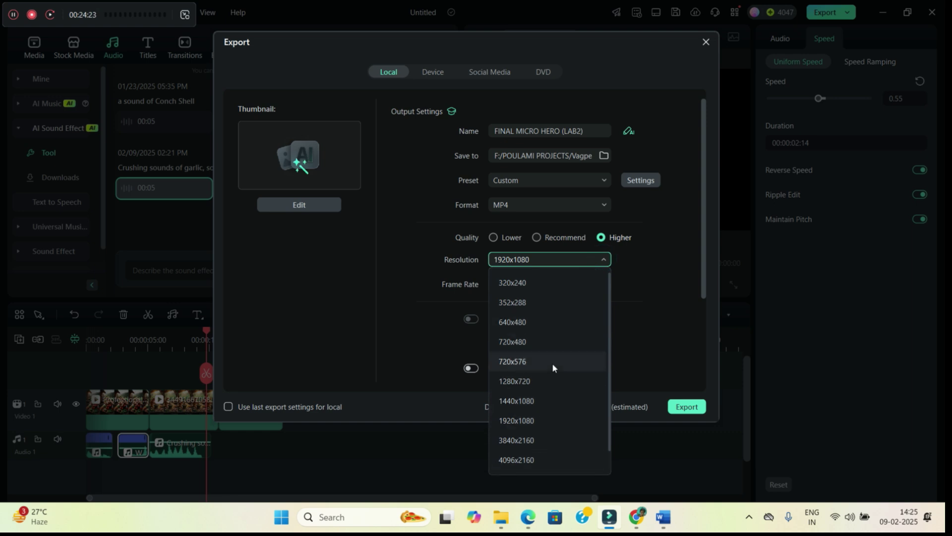
scroll(557, 443, "down", 1)
left_click(538, 456)
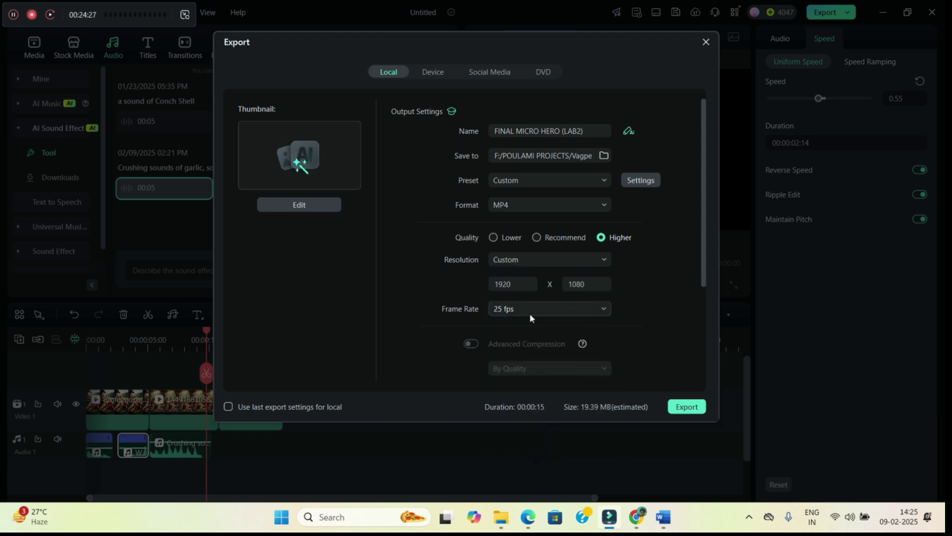
Set the custom export resolution to 1080 x 1920, and close the export settings without exporting.
double_click(526, 283)
key("BackSpace")
type("1080")
double_click(587, 283)
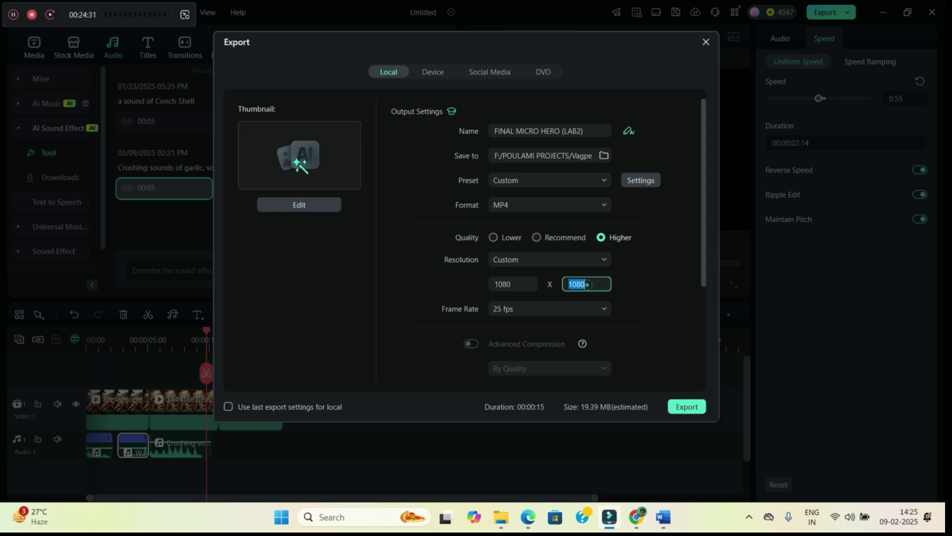
type("192")
left_click(668, 325)
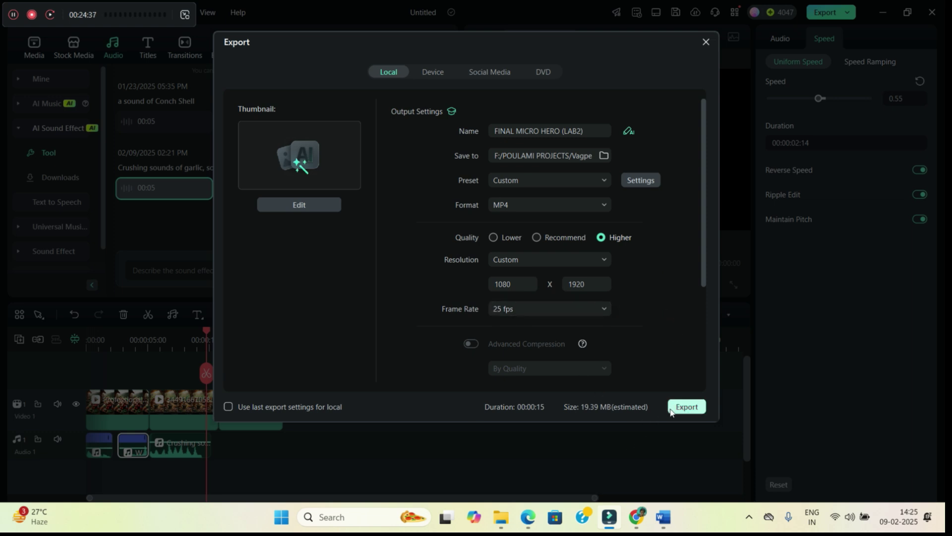
left_click(707, 42)
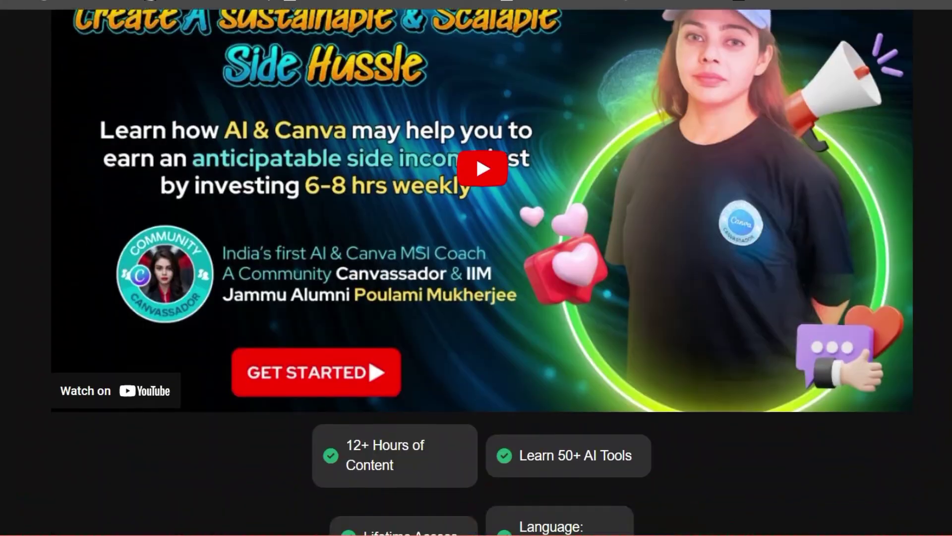
scroll(476, 268, "down", 20)
scroll(476, 268, "down", 20)
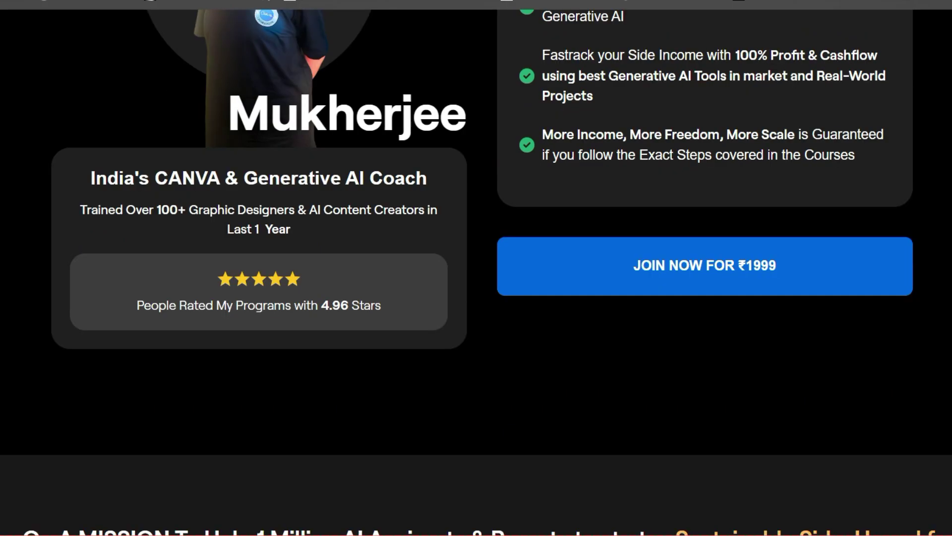